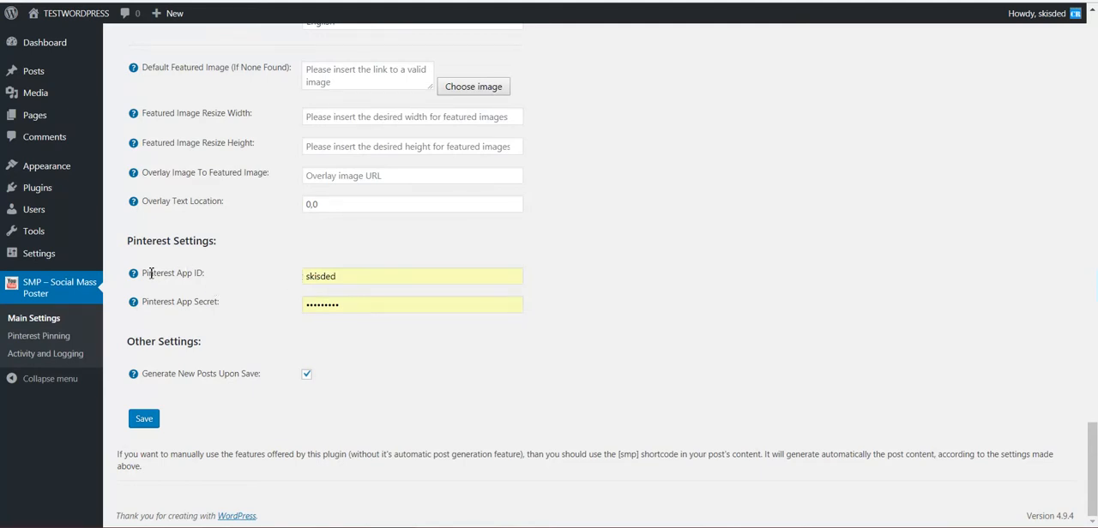
- Examine the Pinterest Settings section, with its App ID and App Secret fields, in the plugin's main settings
{"action": "left_click", "coordinate": [48, 319]}
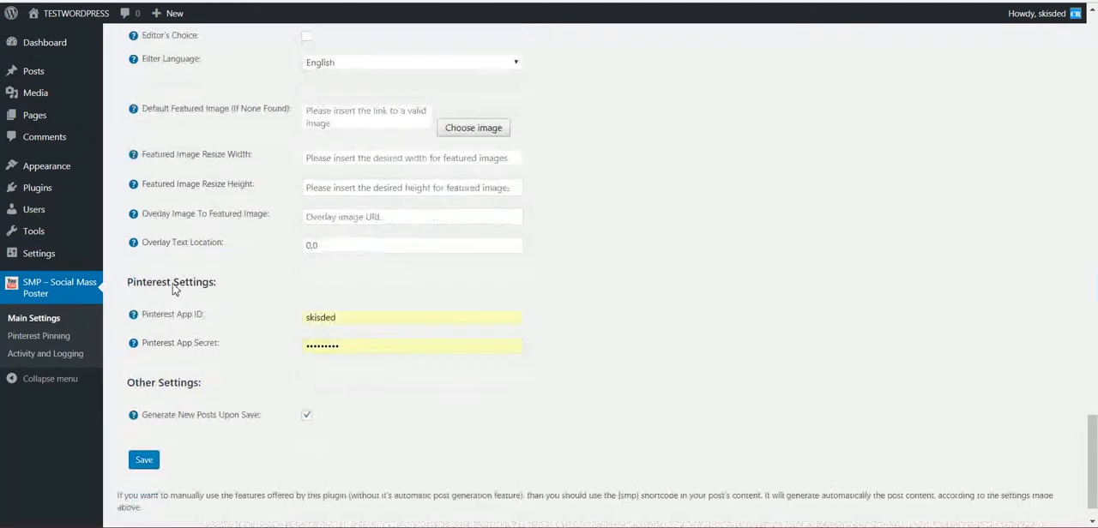
{"action": "scroll", "coordinate": [183, 253], "scroll_direction": "up", "scroll_amount": 5}
{"action": "scroll", "coordinate": [211, 194], "scroll_direction": "down", "scroll_amount": 5}
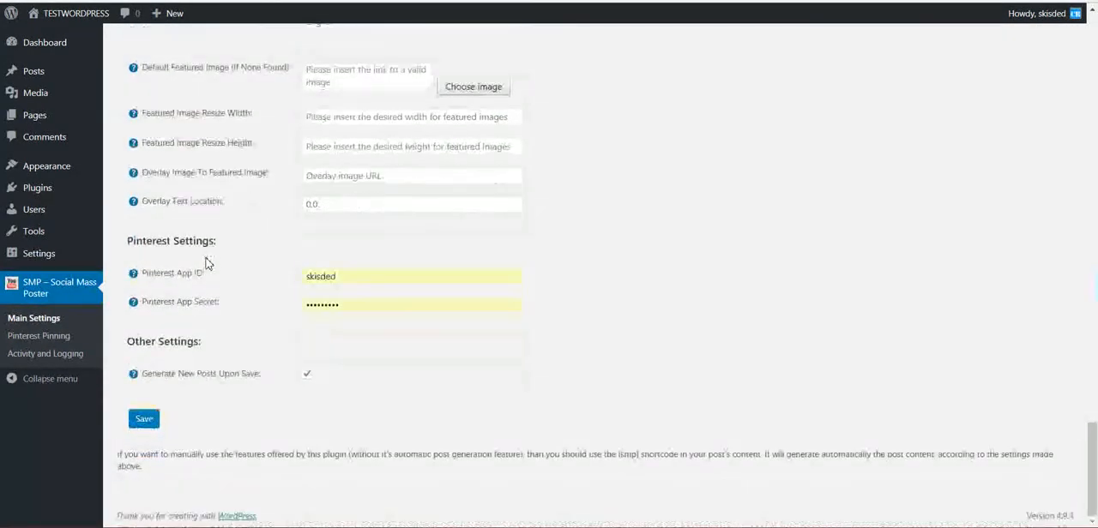
{"action": "left_click_drag", "start_coordinate": [126, 251], "coordinate": [219, 246]}
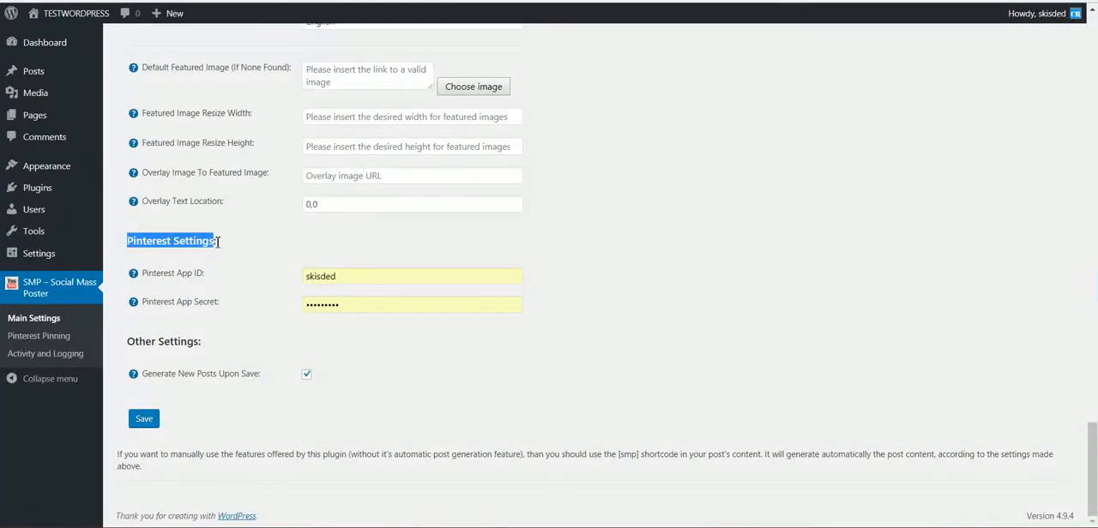
{"action": "left_click", "coordinate": [201, 248]}
{"action": "double_click", "coordinate": [322, 279]}
{"action": "left_click", "coordinate": [244, 278]}
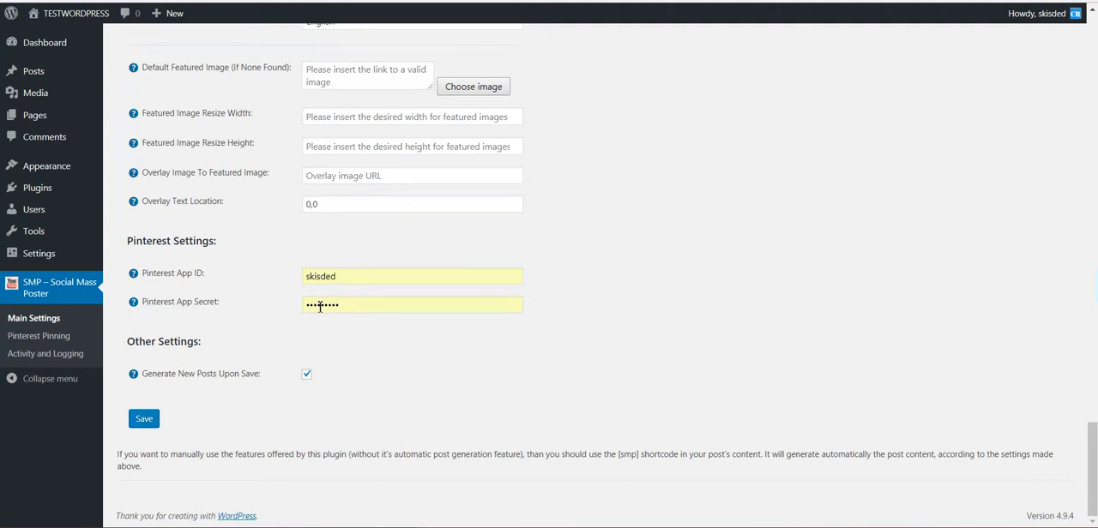
- Go to the Pinterest Developers site and create a new app named "Test" with the description "test"
{"action": "left_click", "coordinate": [154, 286]}
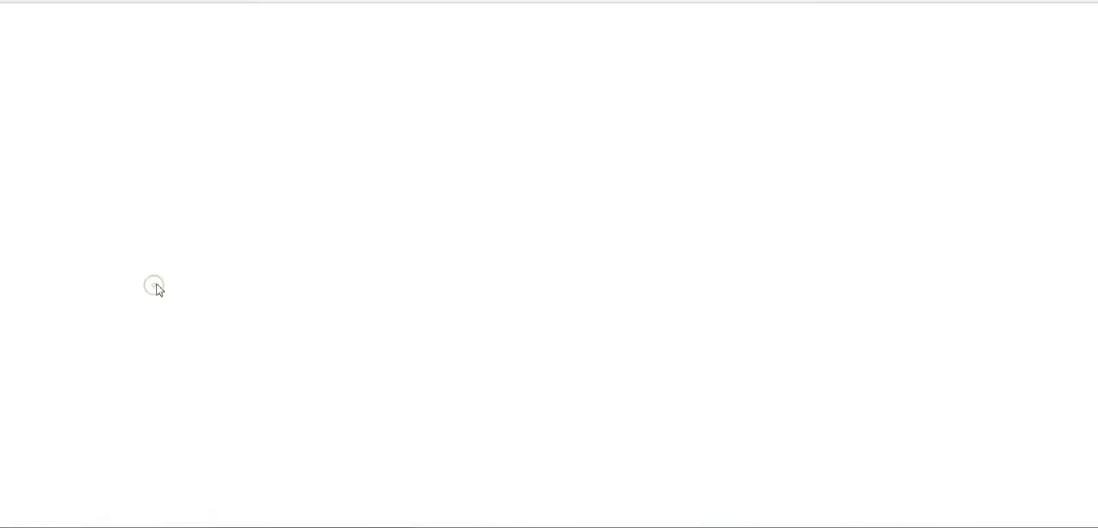
{"action": "left_click", "coordinate": [806, 112]}
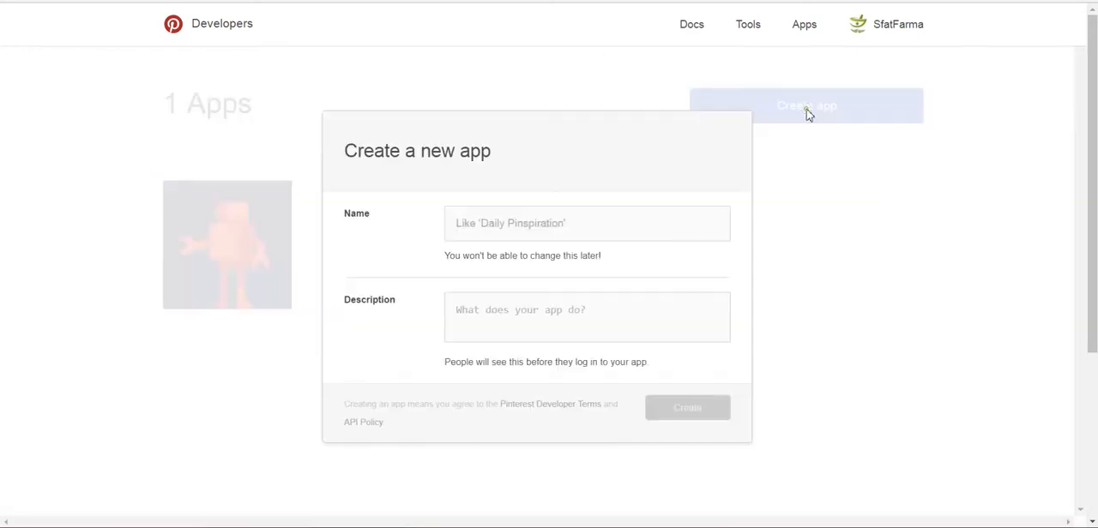
{"action": "left_click", "coordinate": [494, 222]}
{"action": "type", "text": "Test"}
{"action": "key", "text": "Tab"}
{"action": "type", "text": "test"}
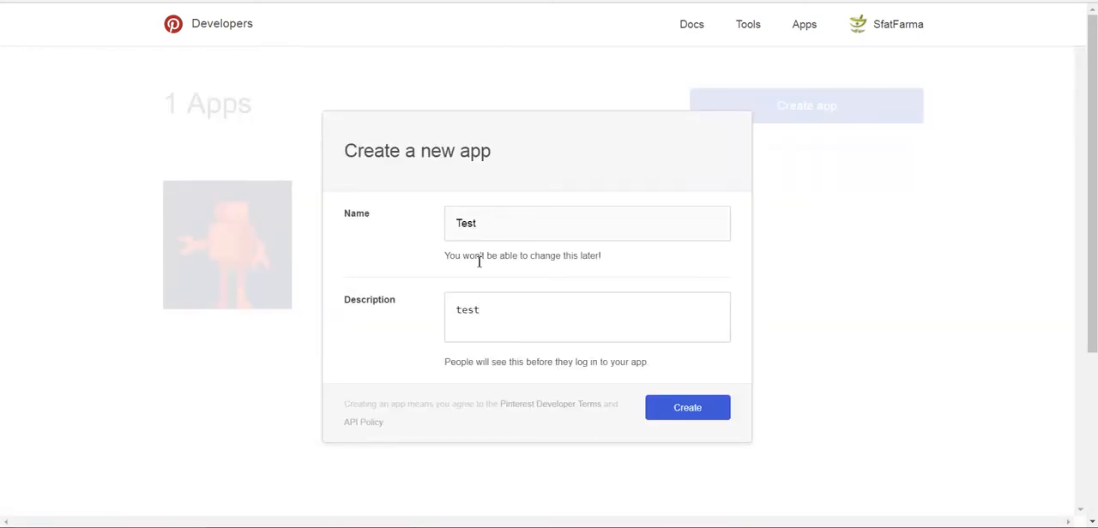
{"action": "left_click", "coordinate": [678, 412]}
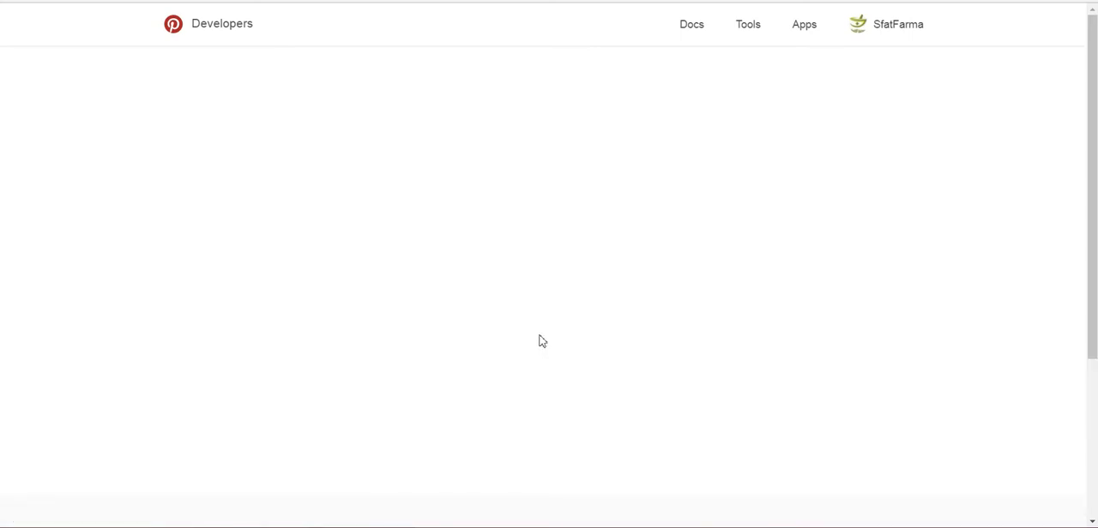
- Copy the Test app's ID and replace the value of Pinterest App ID in the WordPress plugin settings with it
{"action": "double_click", "coordinate": [524, 201]}
{"action": "key", "text": "ctrl+c"}
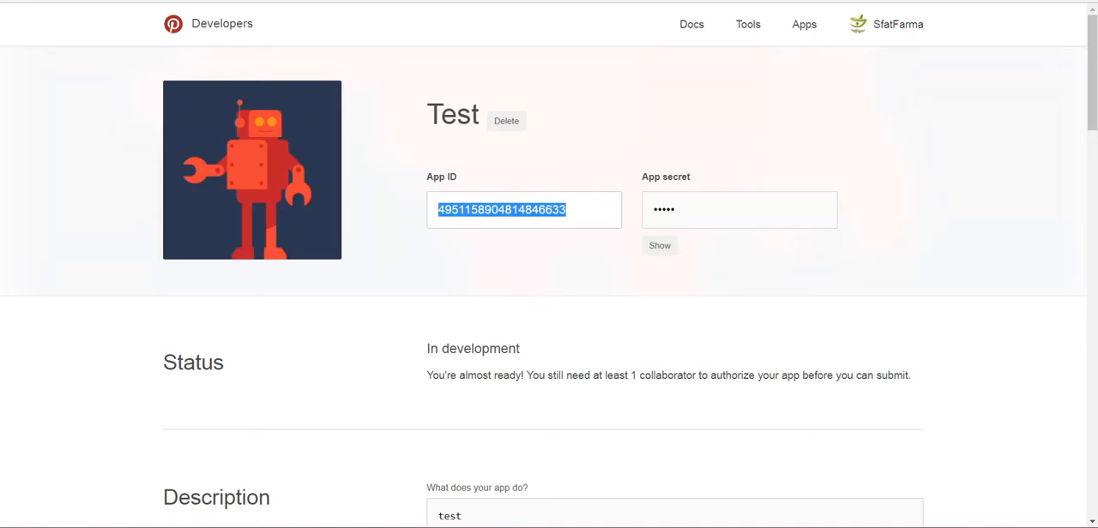
{"action": "left_click", "coordinate": [163, 2]}
{"action": "double_click", "coordinate": [344, 276]}
{"action": "key", "text": "ctrl+v"}
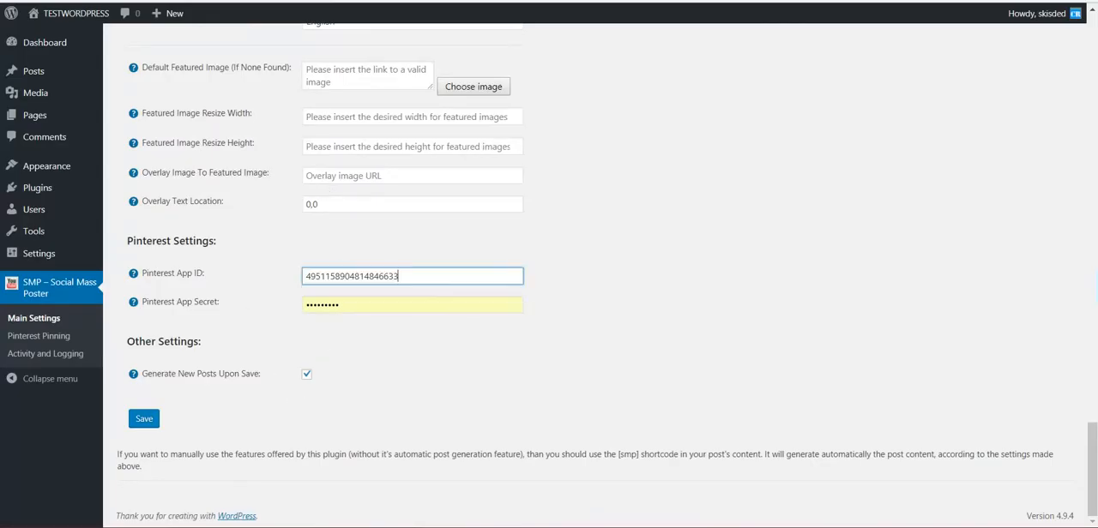
- Reveal and copy the Test app's secret, enter it as the Pinterest App Secret in WordPress, and save the plugin settings
{"action": "key", "text": "ctrl+Tab"}
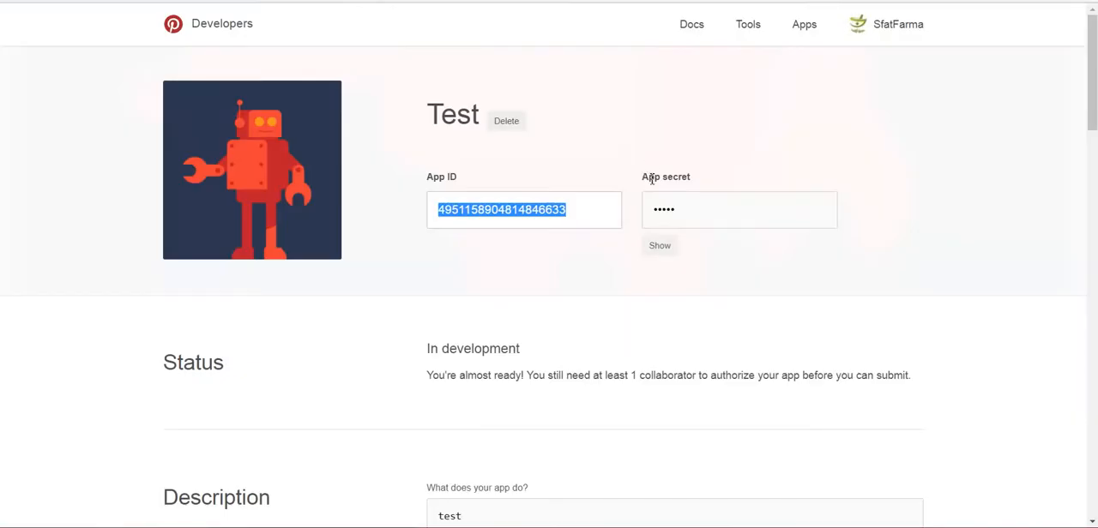
{"action": "left_click", "coordinate": [657, 245]}
{"action": "double_click", "coordinate": [685, 218]}
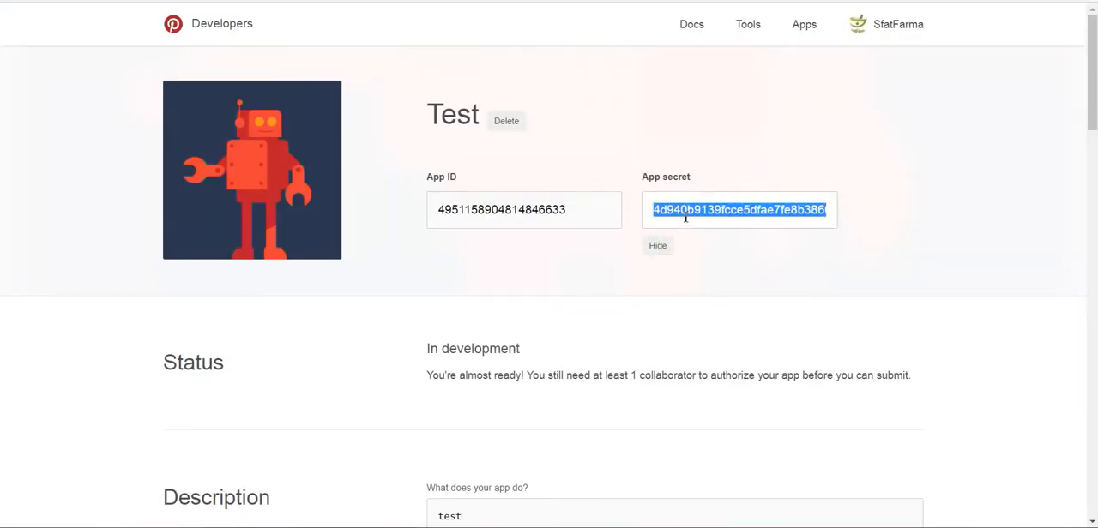
{"action": "key", "text": "ctrl+shift+Tab"}
{"action": "left_click", "coordinate": [323, 305]}
{"action": "key", "text": "ctrl+v"}
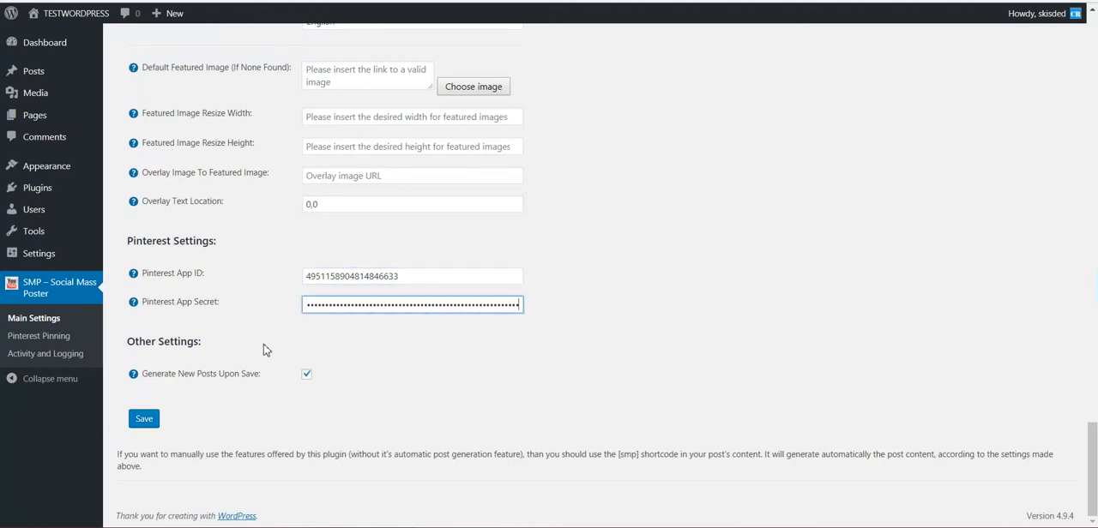
{"action": "left_click", "coordinate": [157, 422]}
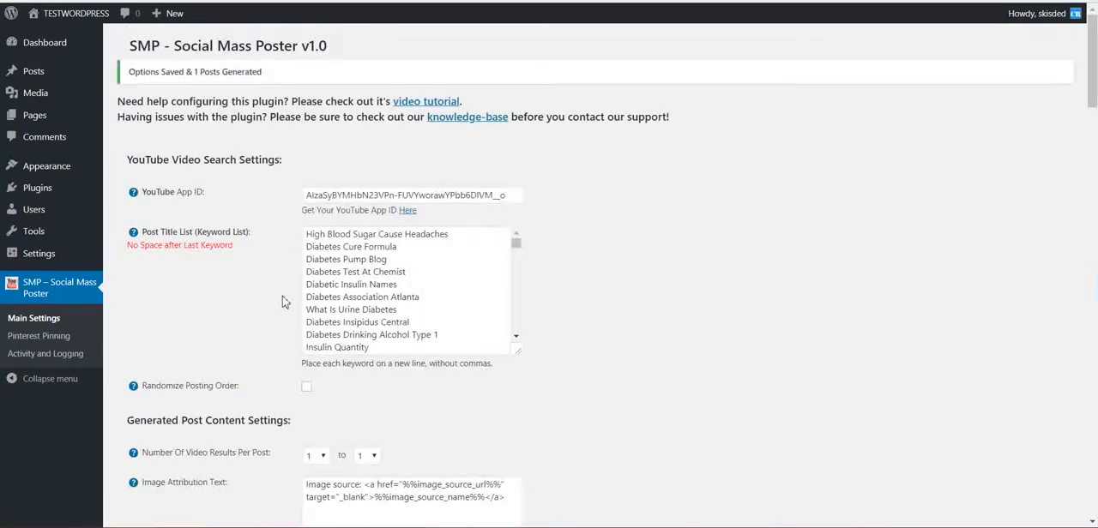
{"action": "scroll", "coordinate": [248, 292], "scroll_direction": "down", "scroll_amount": 10}
{"action": "scroll", "coordinate": [251, 300], "scroll_direction": "down", "scroll_amount": 9}
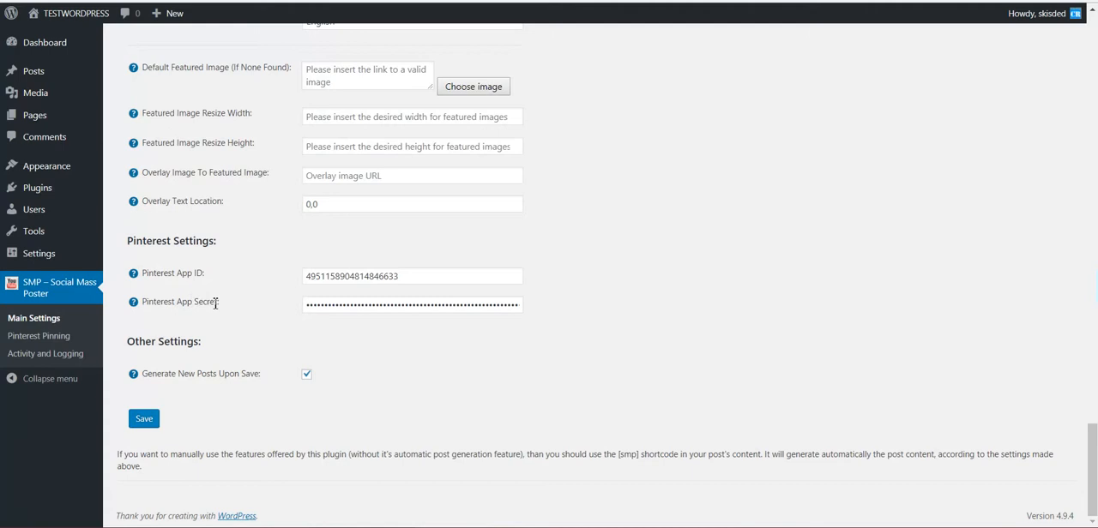
- Go to the plugin's Pinterest Pinning page and copy the redirect URI given in the required setup steps
{"action": "left_click", "coordinate": [60, 343]}
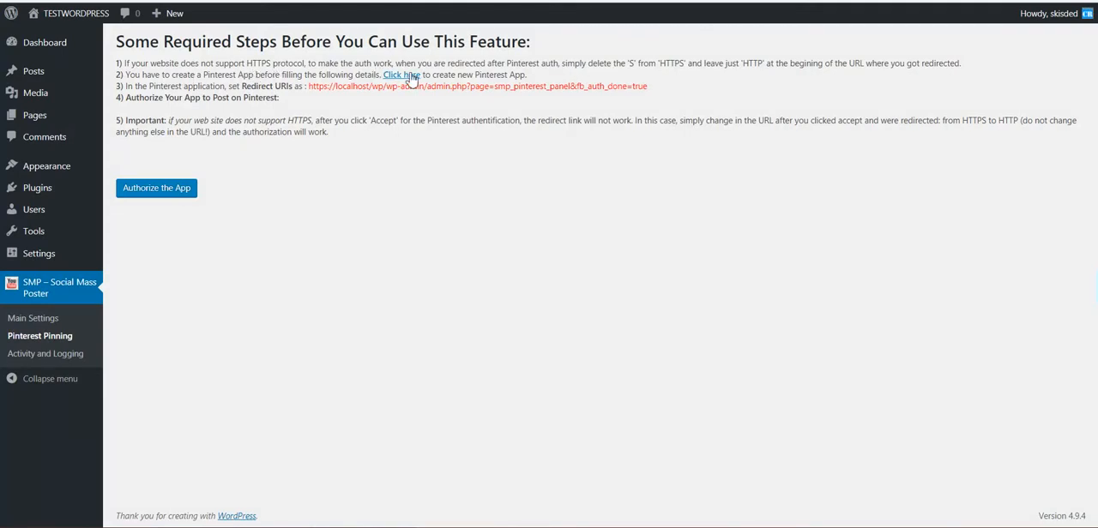
{"action": "left_click_drag", "start_coordinate": [459, 74], "coordinate": [515, 76]}
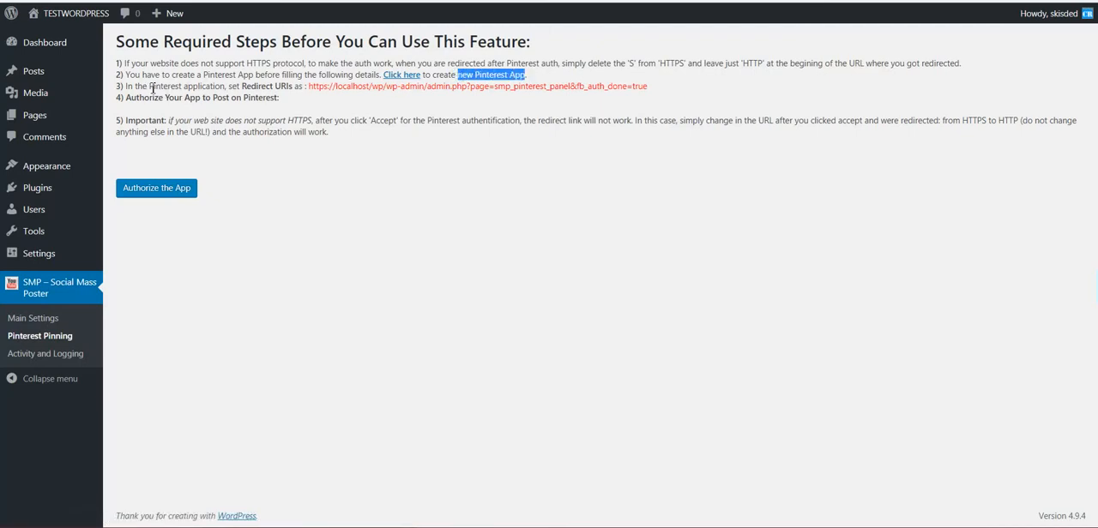
{"action": "left_click_drag", "start_coordinate": [241, 86], "coordinate": [652, 88]}
{"action": "key", "text": "ctrl+c"}
{"action": "left_click", "coordinate": [307, 87]}
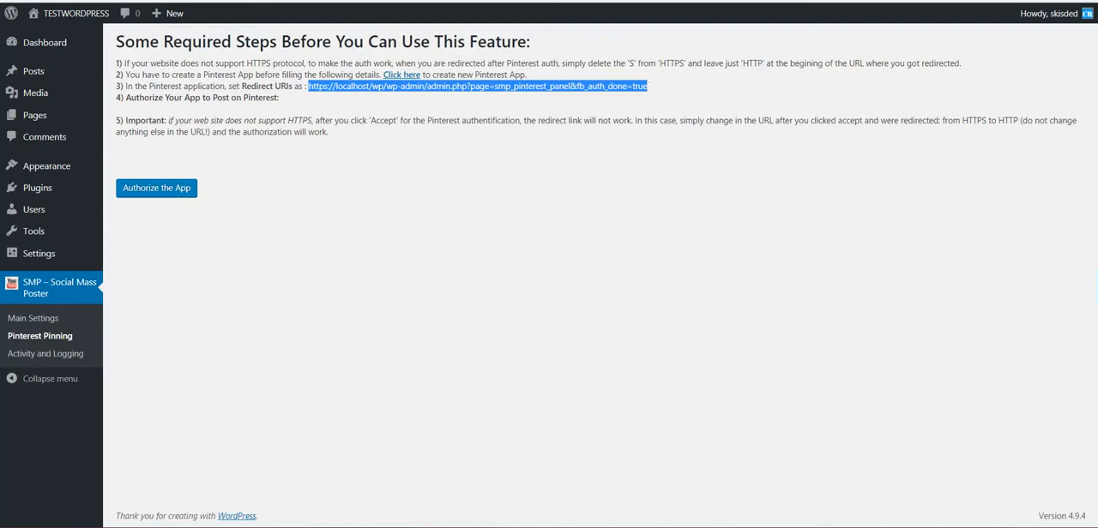
{"action": "key", "text": "ctrl+Tab"}
{"action": "scroll", "coordinate": [374, 257], "scroll_direction": "down", "scroll_amount": 7}
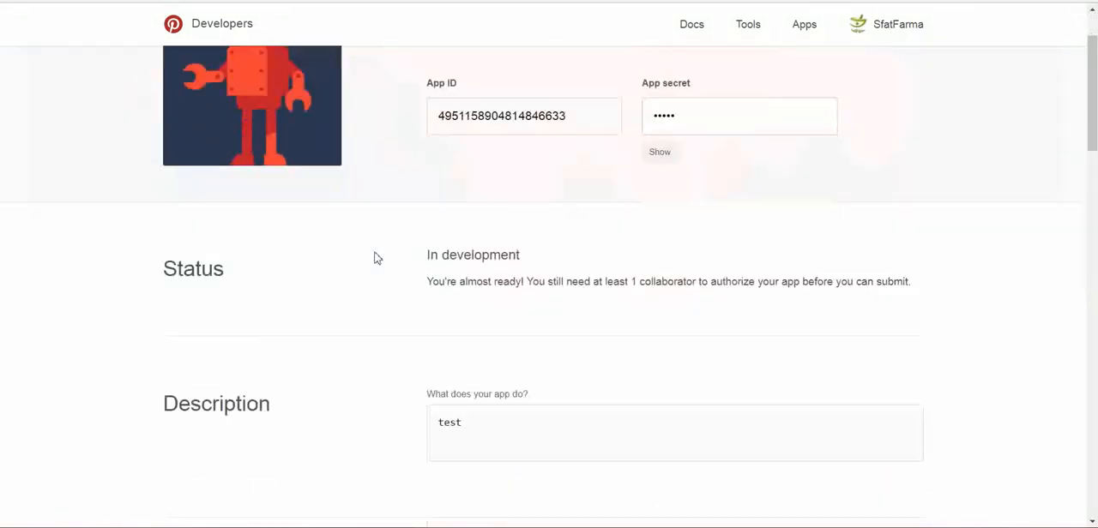
{"action": "scroll", "coordinate": [375, 258], "scroll_direction": "down", "scroll_amount": 8}
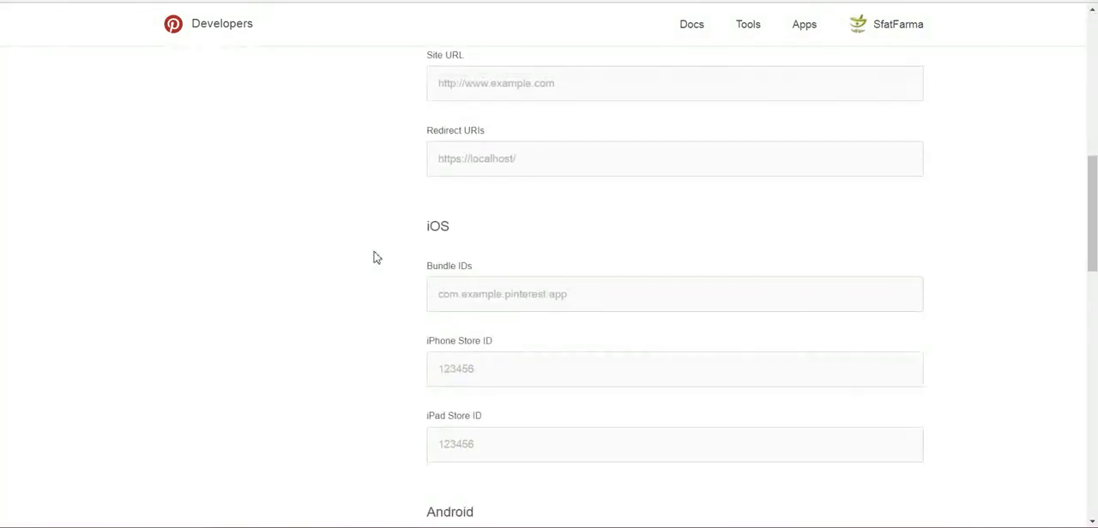
{"action": "scroll", "coordinate": [368, 254], "scroll_direction": "down", "scroll_amount": 6}
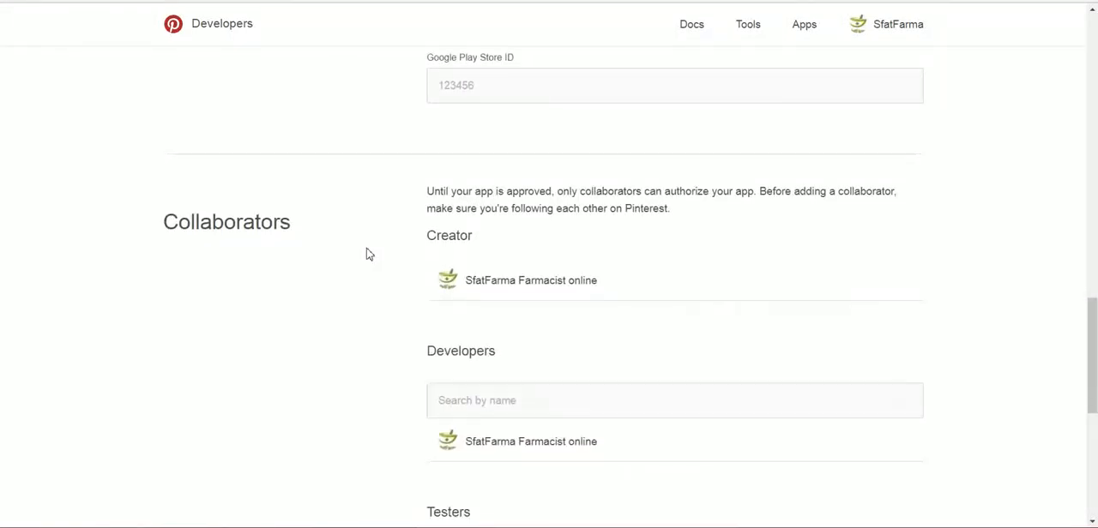
{"action": "scroll", "coordinate": [371, 259], "scroll_direction": "up", "scroll_amount": 2}
{"action": "scroll", "coordinate": [368, 257], "scroll_direction": "up", "scroll_amount": 10}
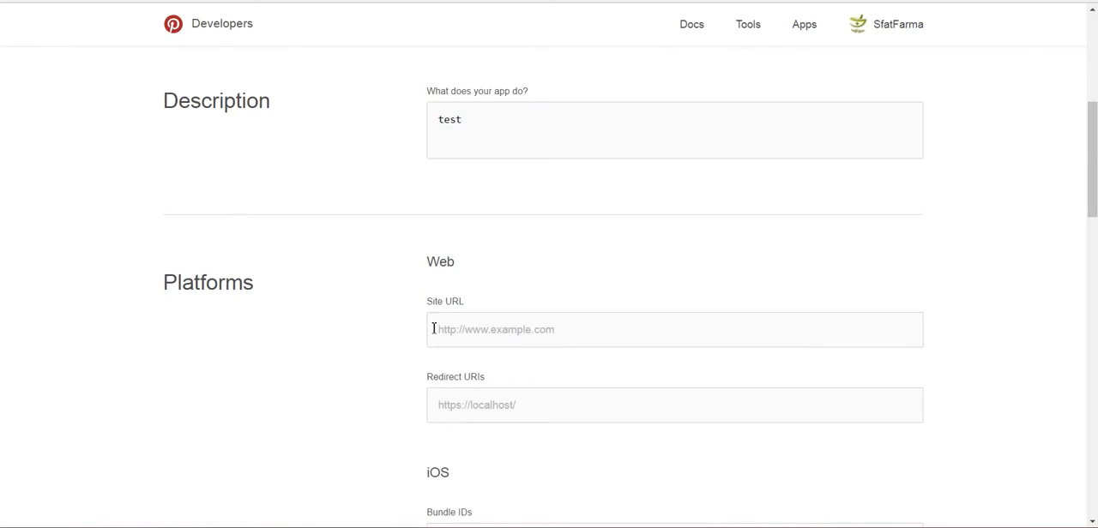
{"action": "left_click", "coordinate": [477, 407]}
{"action": "scroll", "coordinate": [374, 402], "scroll_direction": "down", "scroll_amount": 1}
{"action": "key", "text": "ctrl+v"}
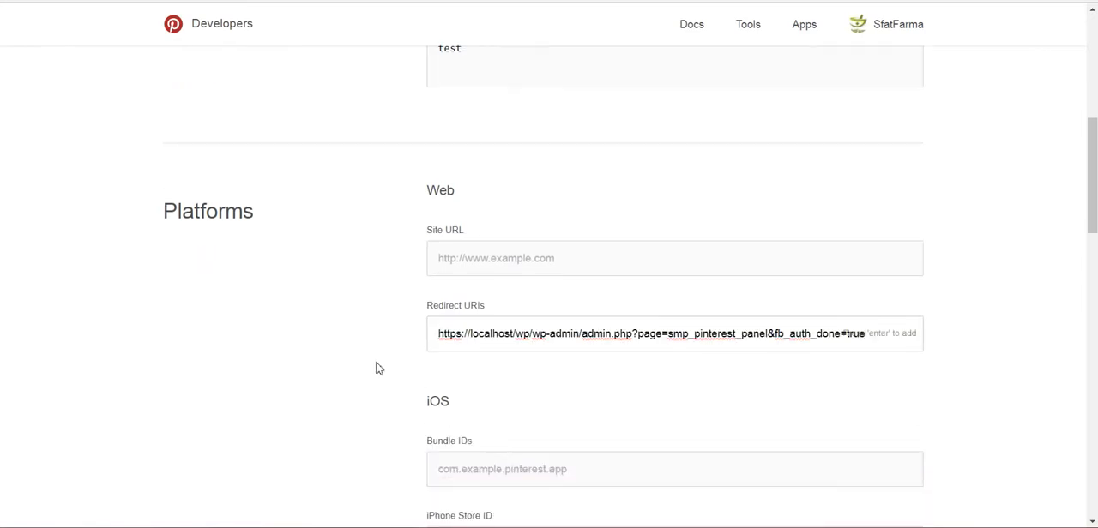
{"action": "key", "text": "Return"}
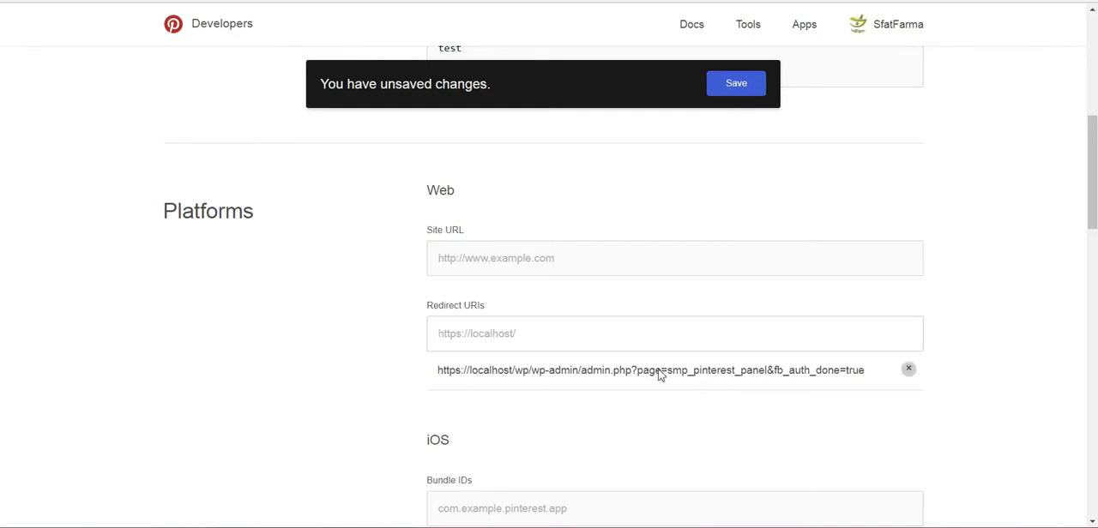
{"action": "left_click", "coordinate": [733, 90]}
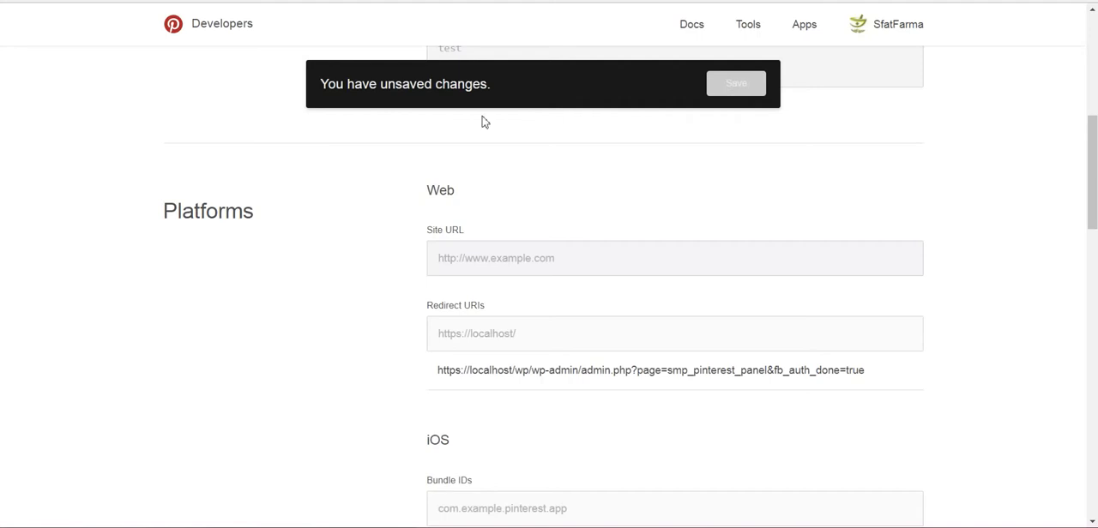
{"action": "left_click", "coordinate": [494, 337]}
{"action": "left_click", "coordinate": [323, 350]}
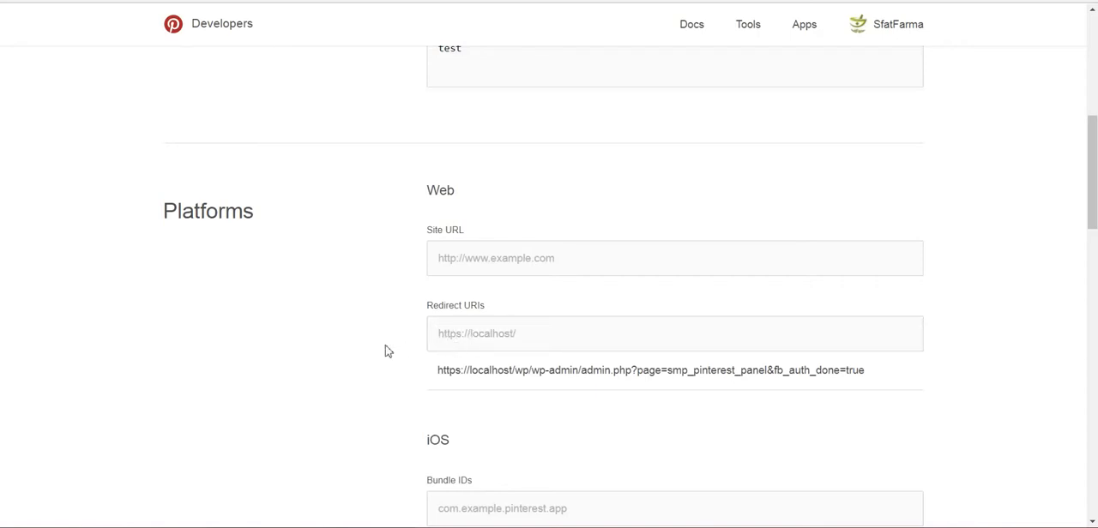
{"action": "scroll", "coordinate": [385, 352], "scroll_direction": "down", "scroll_amount": 1}
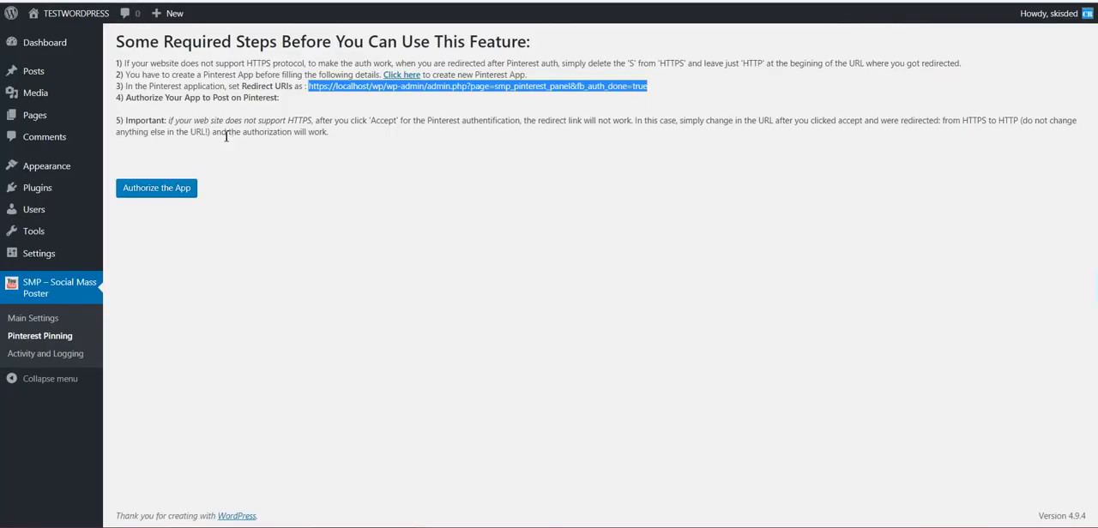
- Start the app authorization from the Pinterest Pinning page and grant the Test app access to the Pinterest account
{"action": "left_click", "coordinate": [218, 135]}
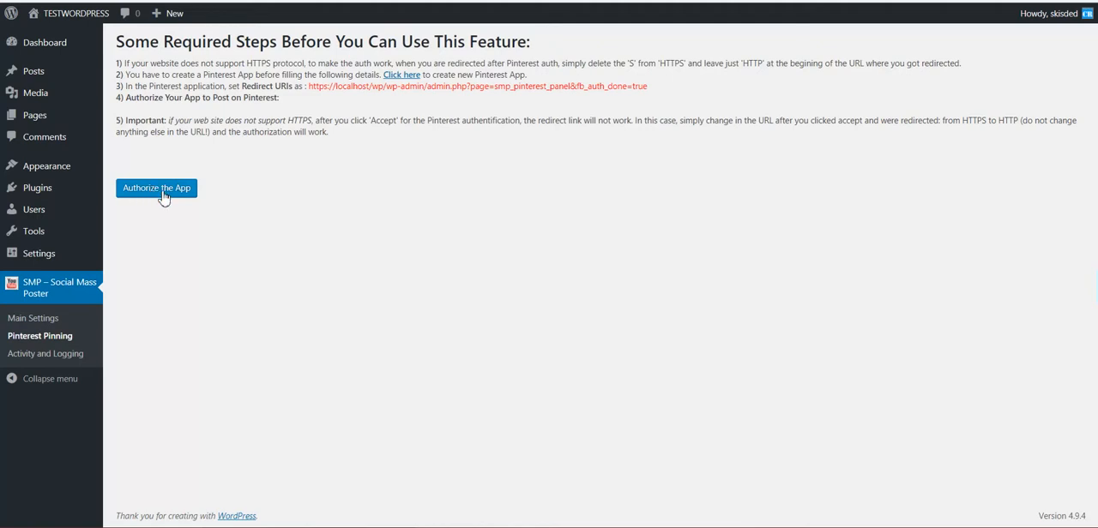
{"action": "double_click", "coordinate": [292, 121]}
{"action": "left_click", "coordinate": [147, 199]}
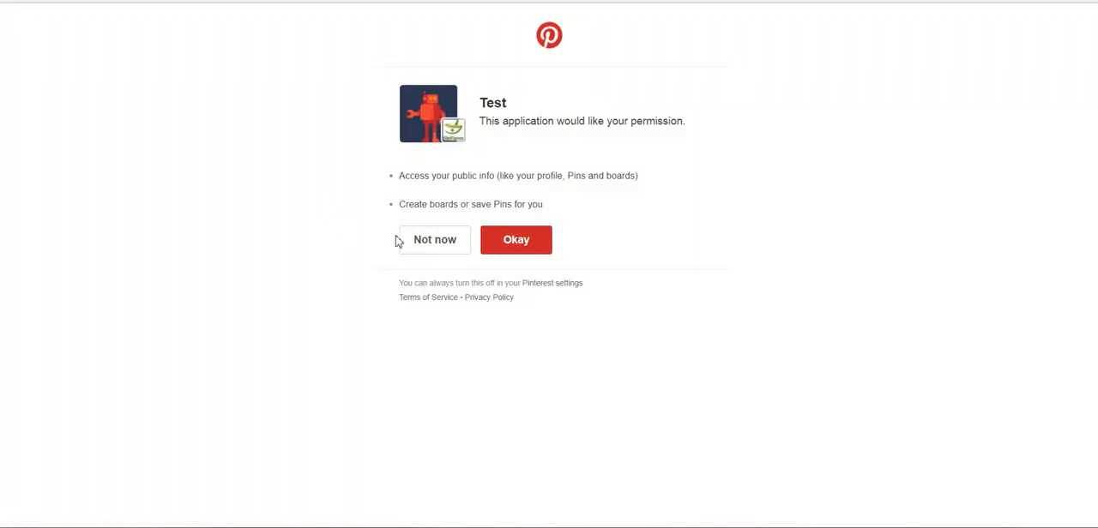
{"action": "left_click", "coordinate": [503, 240]}
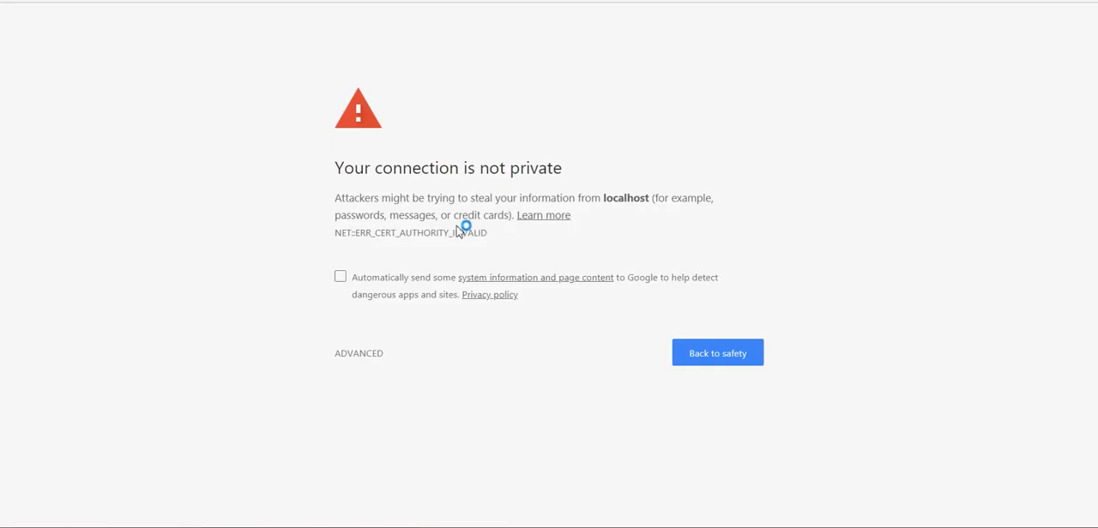
- Proceed to localhost past the certificate warning and log in to WordPress with the account password
{"action": "left_click", "coordinate": [355, 353]}
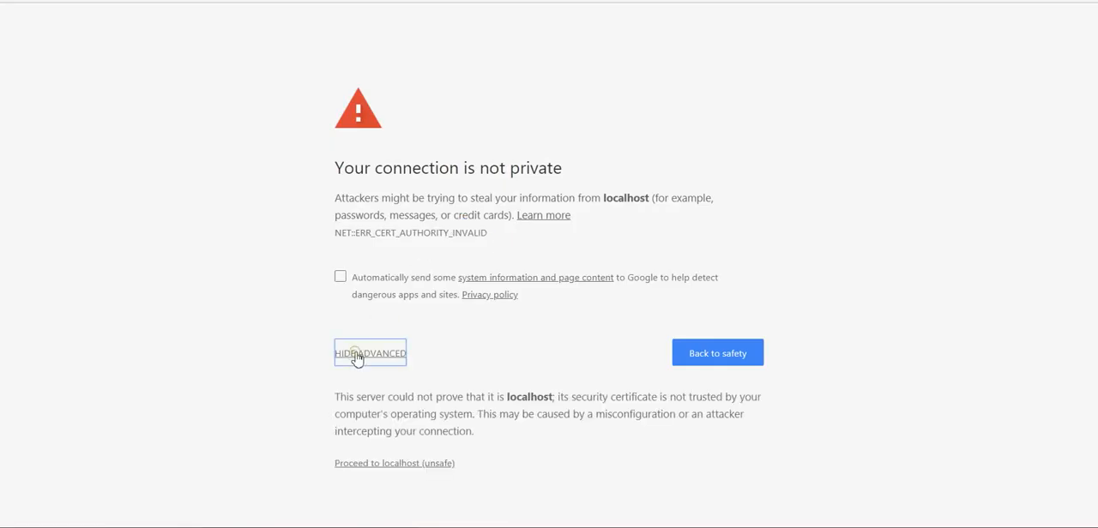
{"action": "left_click", "coordinate": [386, 464]}
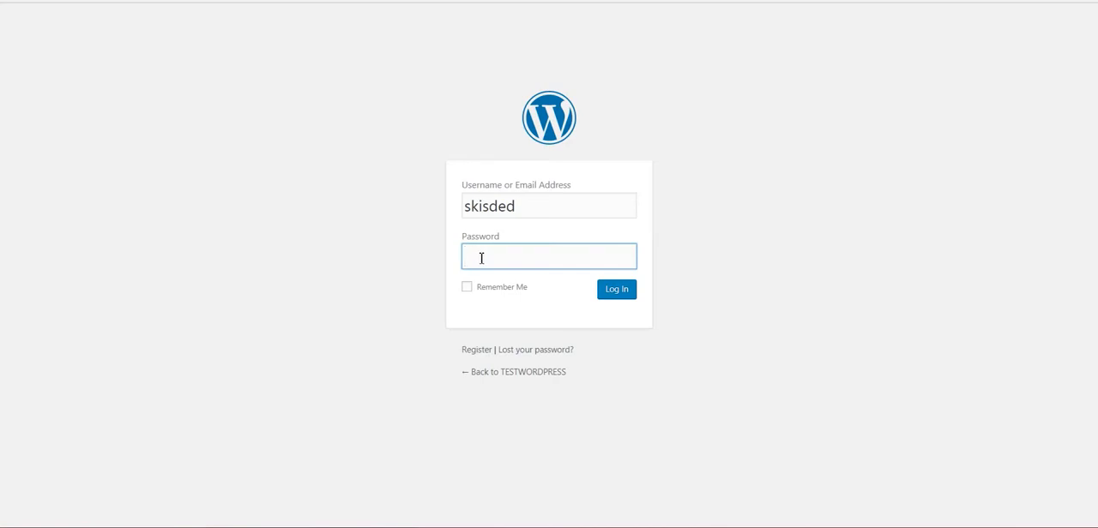
{"action": "type", "text": "••••••••"}
{"action": "key", "text": "Return"}
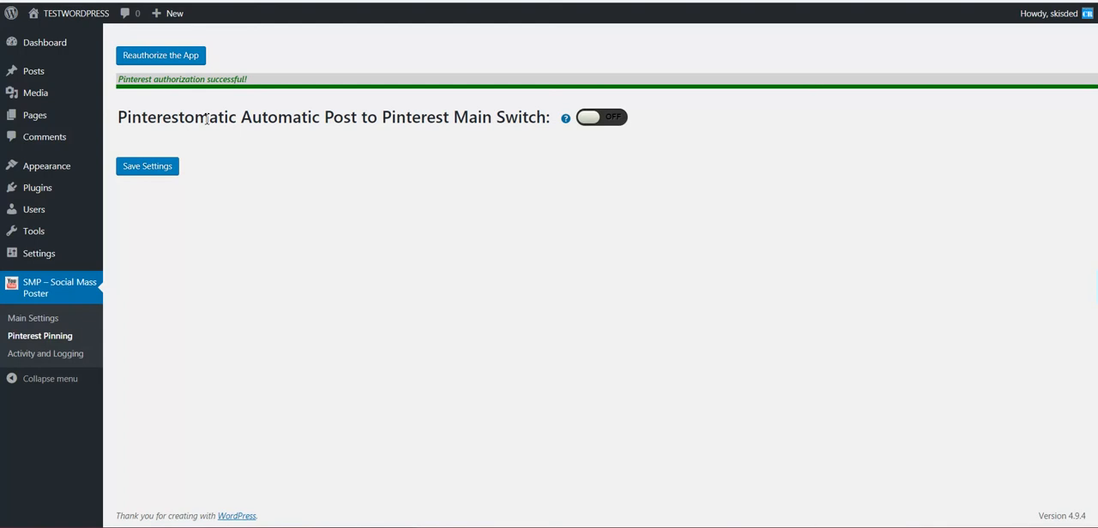
- Reload the authorization redirect address and log in to WordPress again with the account password
{"action": "key", "text": "ctrl+l"}
{"action": "key", "text": "Return"}
{"action": "type", "text": "*********"}
{"action": "key", "text": "Return"}
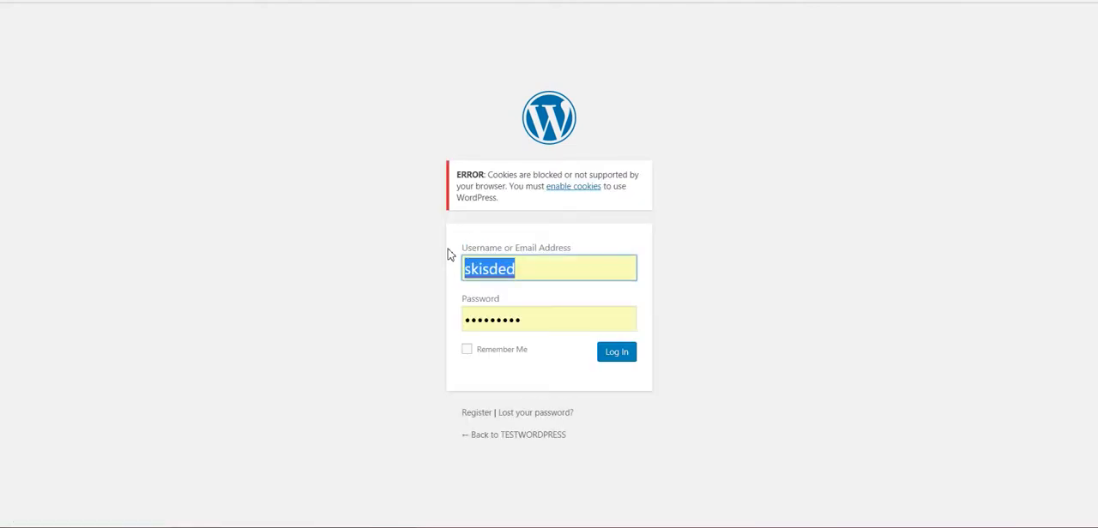
{"action": "left_click", "coordinate": [604, 356]}
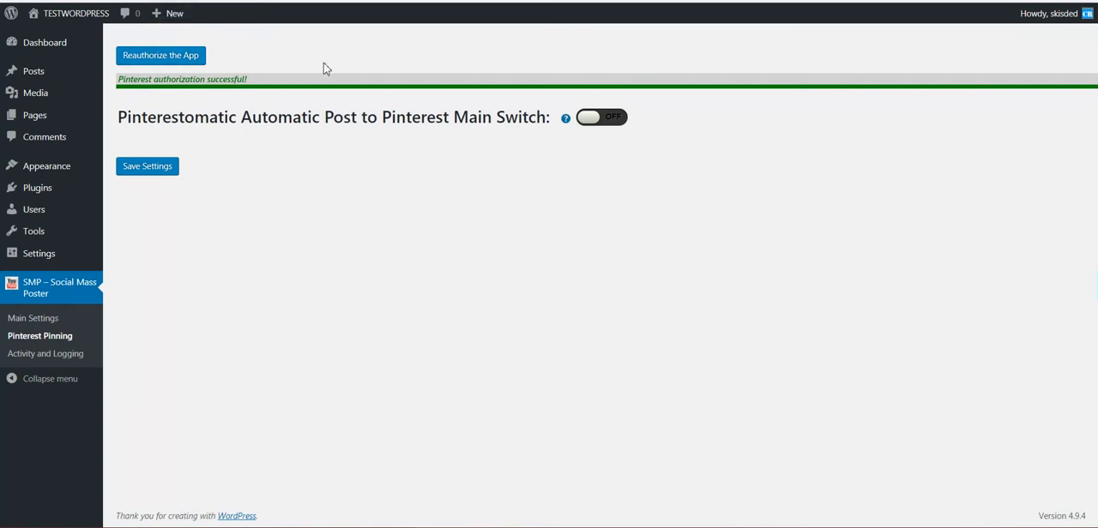
- Turn on the Automatic Post to Pinterest main switch and select testing as the only board for posting pins
{"action": "left_click", "coordinate": [589, 120]}
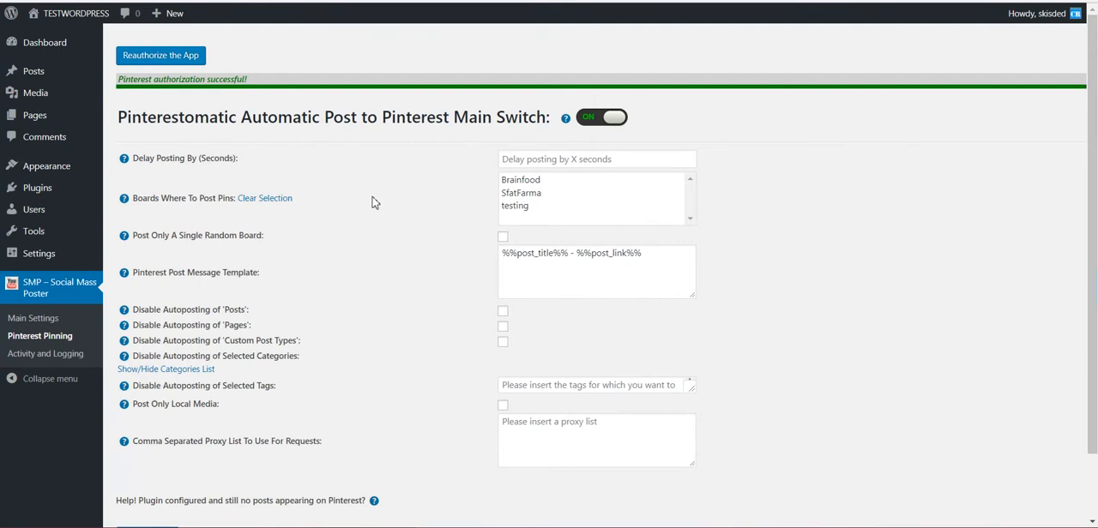
{"action": "left_click_drag", "start_coordinate": [527, 185], "coordinate": [521, 216]}
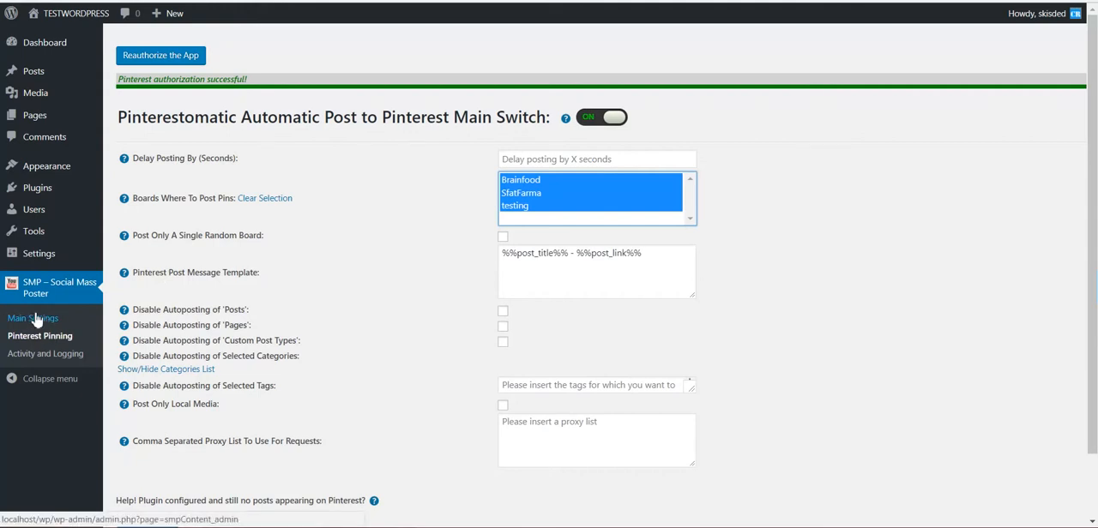
{"action": "left_click", "coordinate": [507, 208]}
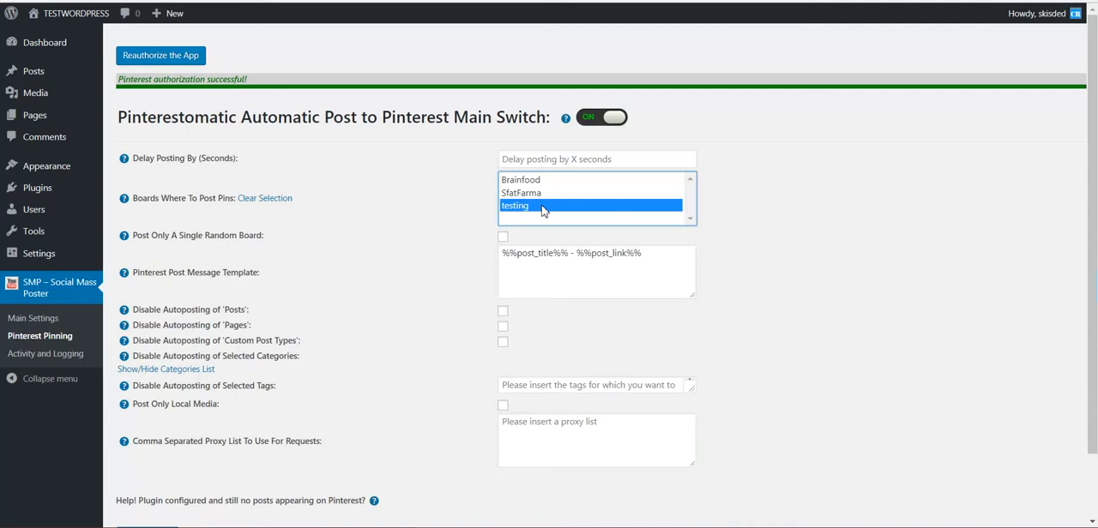
- Examine the Delay Posting By (Seconds) setting and its input field
{"action": "left_click_drag", "start_coordinate": [133, 158], "coordinate": [235, 159]}
{"action": "left_click", "coordinate": [218, 160]}
{"action": "left_click", "coordinate": [229, 163]}
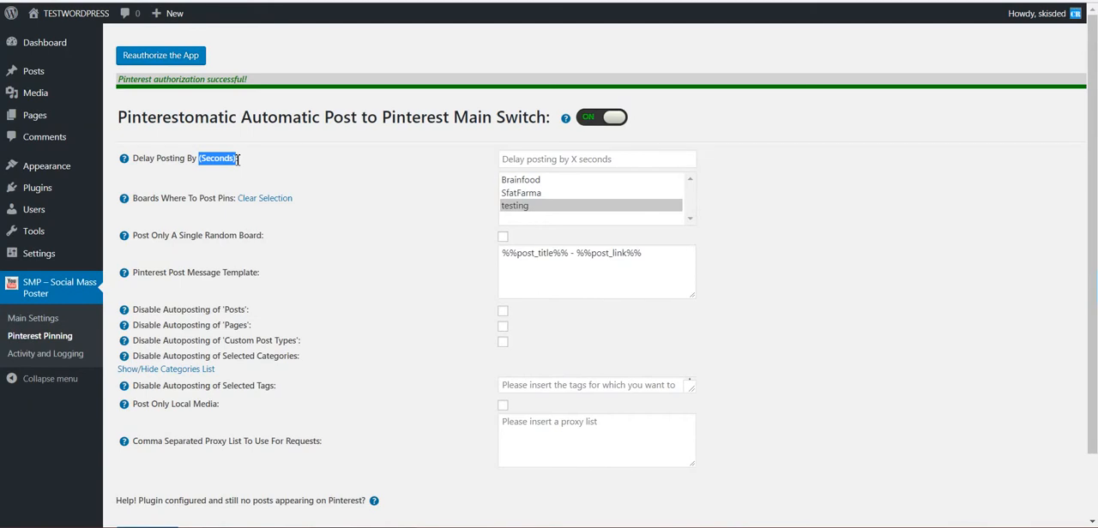
{"action": "left_click", "coordinate": [559, 163]}
{"action": "left_click", "coordinate": [359, 218]}
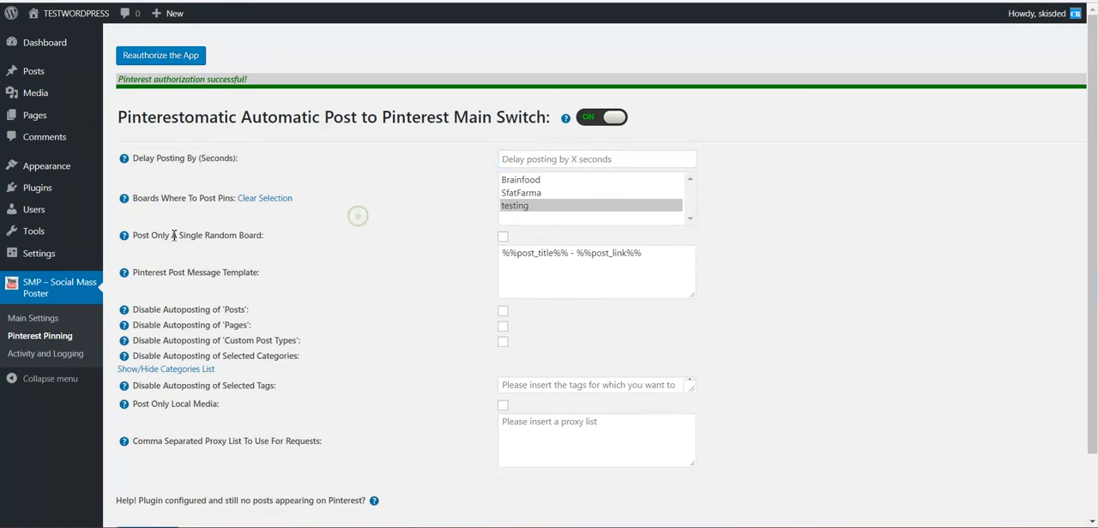
- Try selecting all three boards with Post Only A Single Random Board enabled, and return to the testing board alone with the option off
{"action": "left_click_drag", "start_coordinate": [154, 240], "coordinate": [260, 240]}
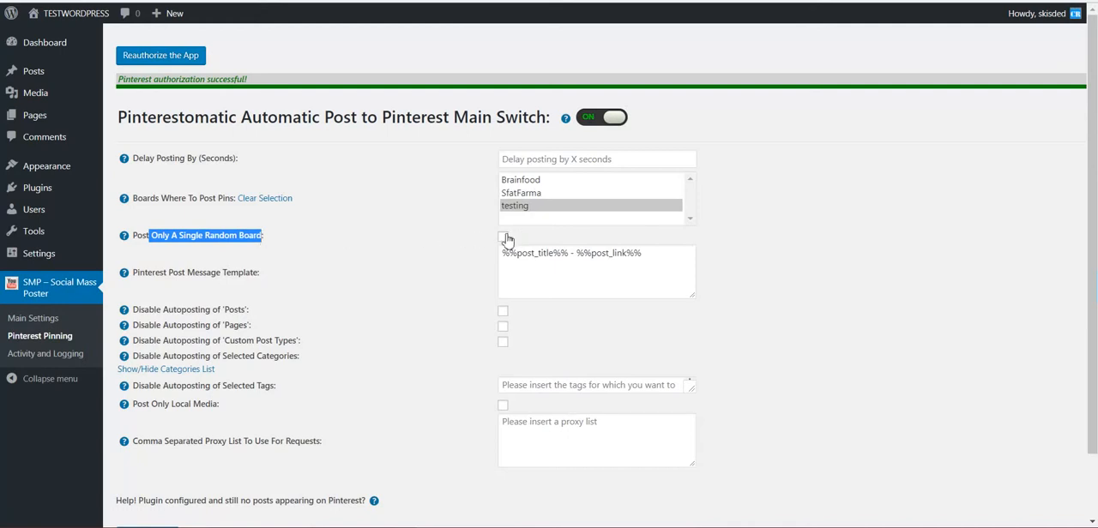
{"action": "left_click_drag", "start_coordinate": [536, 180], "coordinate": [519, 210]}
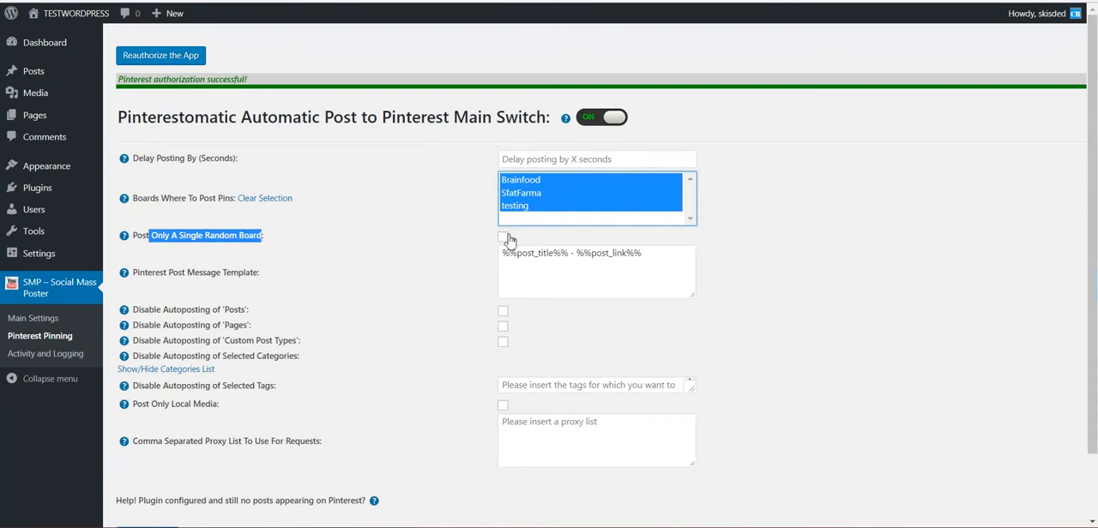
{"action": "left_click", "coordinate": [504, 237]}
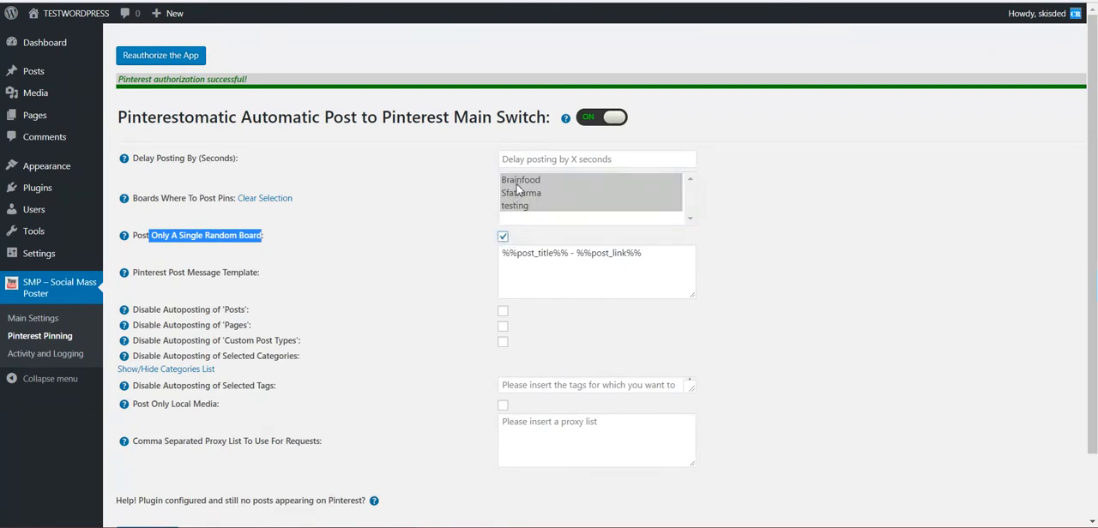
{"action": "left_click", "coordinate": [502, 237]}
{"action": "left_click", "coordinate": [516, 210]}
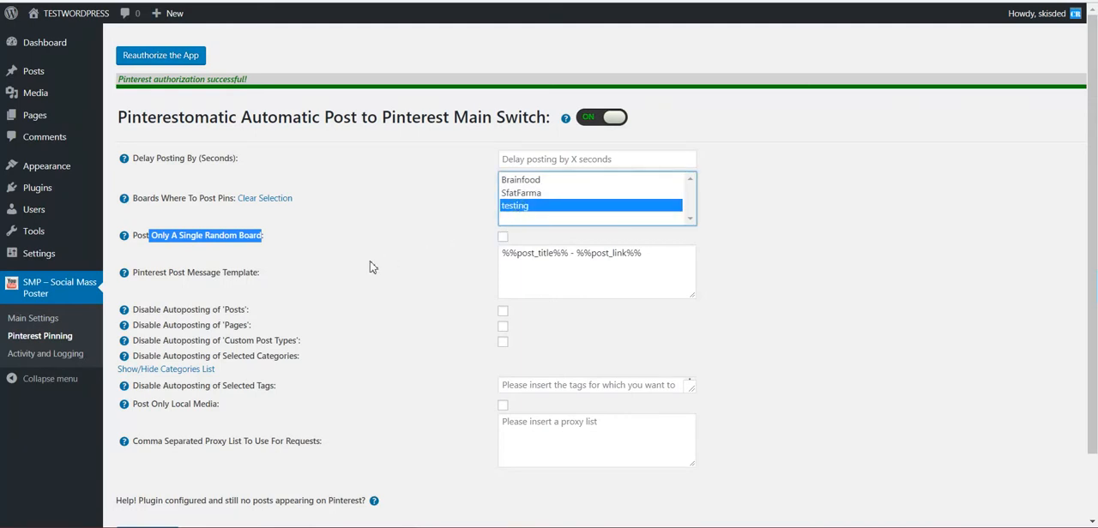
{"action": "left_click_drag", "start_coordinate": [517, 182], "coordinate": [515, 208]}
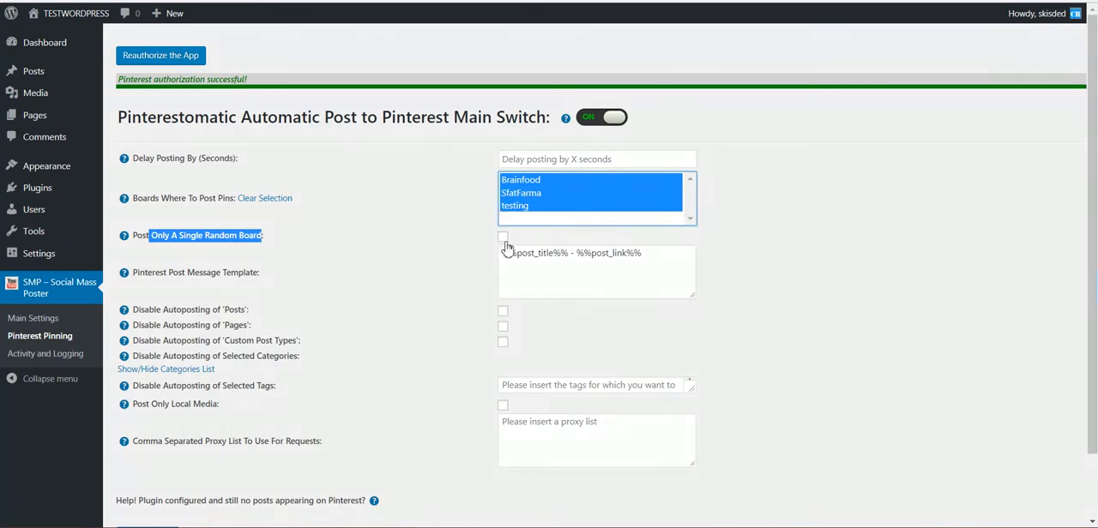
{"action": "left_click", "coordinate": [517, 209]}
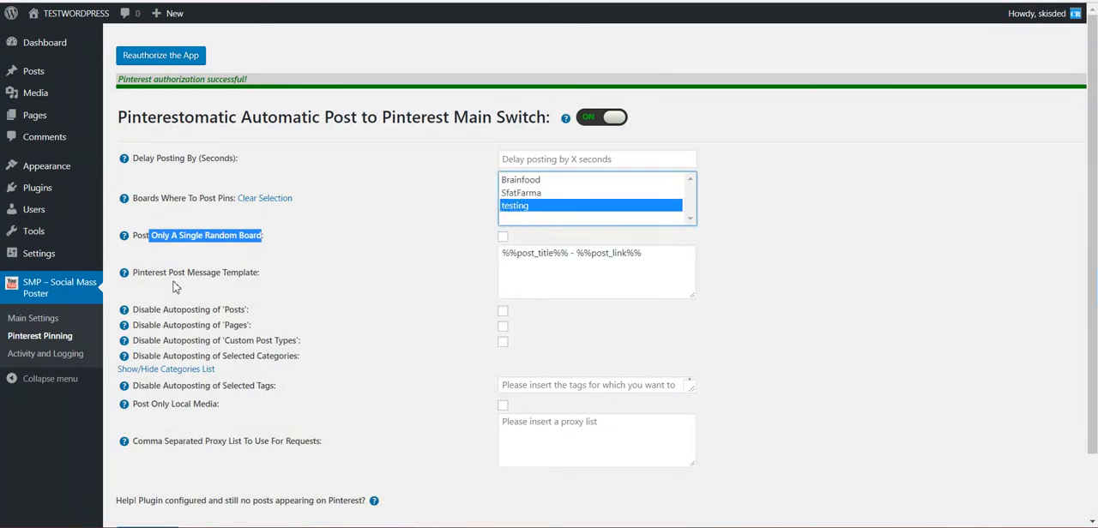
- Examine the Pinterest Post Message Template and its %%post_title%% and %%post_link%% placeholders
{"action": "left_click", "coordinate": [180, 264]}
{"action": "left_click_drag", "start_coordinate": [148, 272], "coordinate": [255, 273]}
{"action": "double_click", "coordinate": [530, 253]}
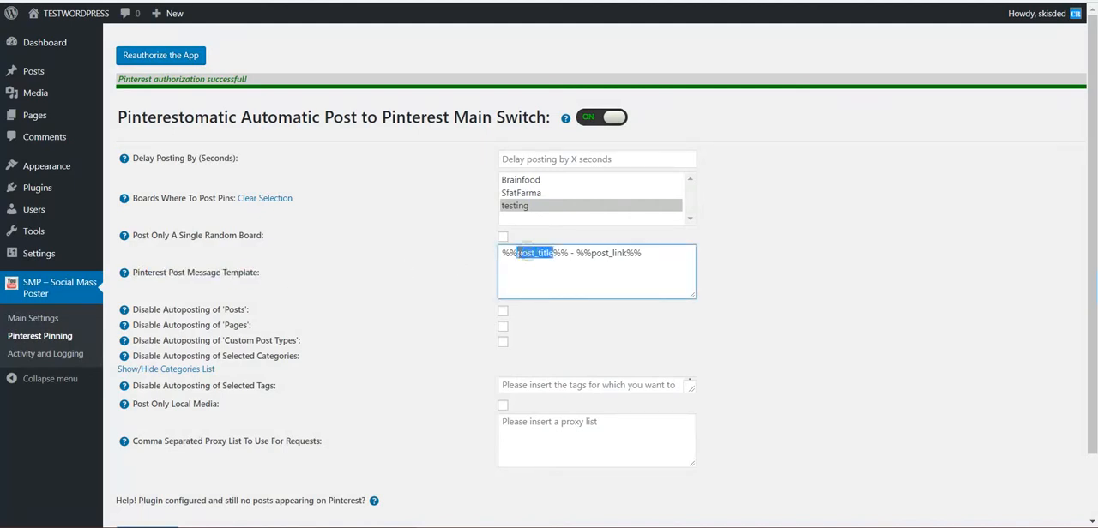
{"action": "double_click", "coordinate": [613, 253]}
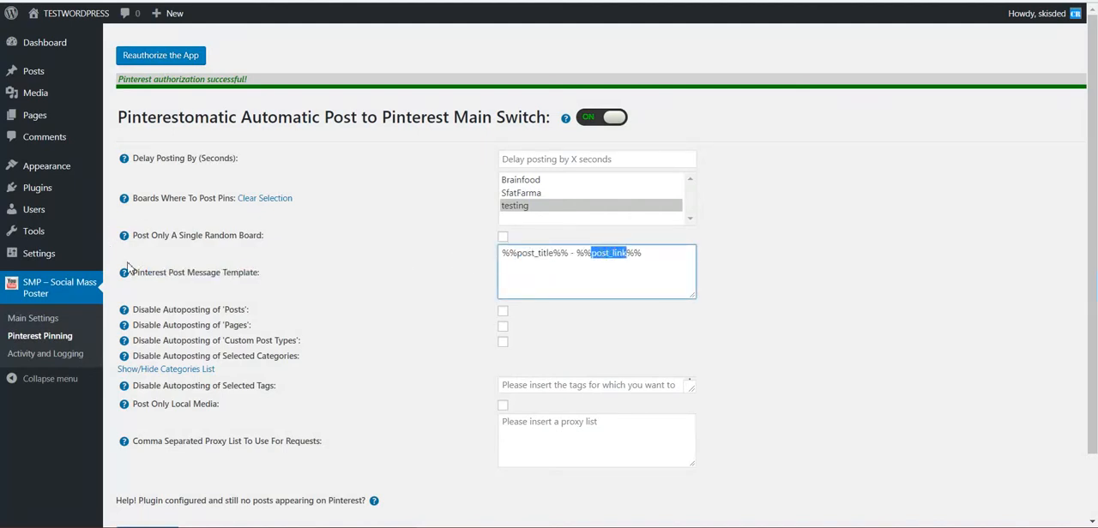
{"action": "mouse_move", "coordinate": [126, 270]}
{"action": "left_click", "coordinate": [144, 302]}
{"action": "left_click_drag", "start_coordinate": [144, 302], "coordinate": [261, 357]}
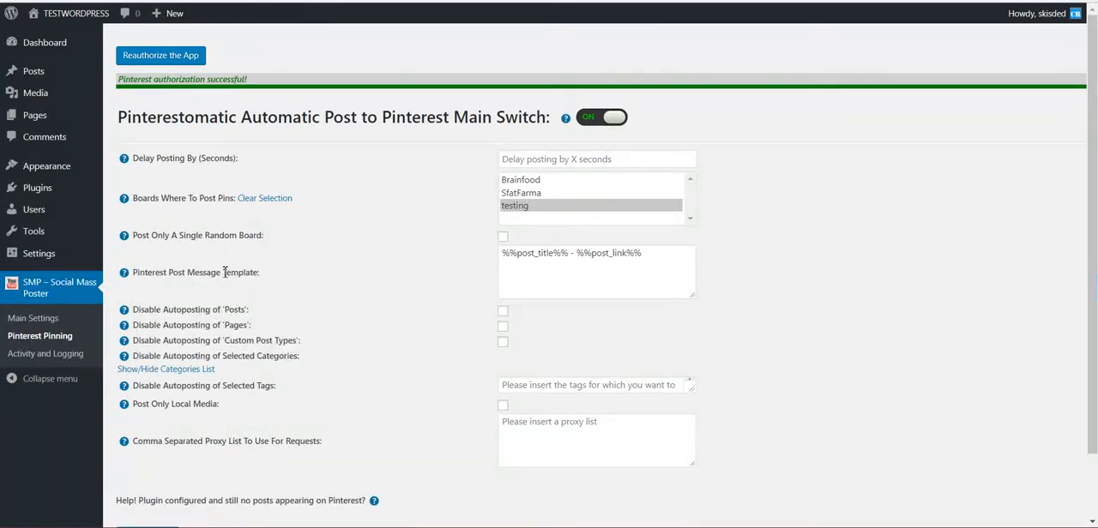
- Review the options for disabling autoposting by post type, category and tag, posting only local media, and the proxy list
{"action": "scroll", "coordinate": [407, 273], "scroll_direction": "down", "scroll_amount": 2}
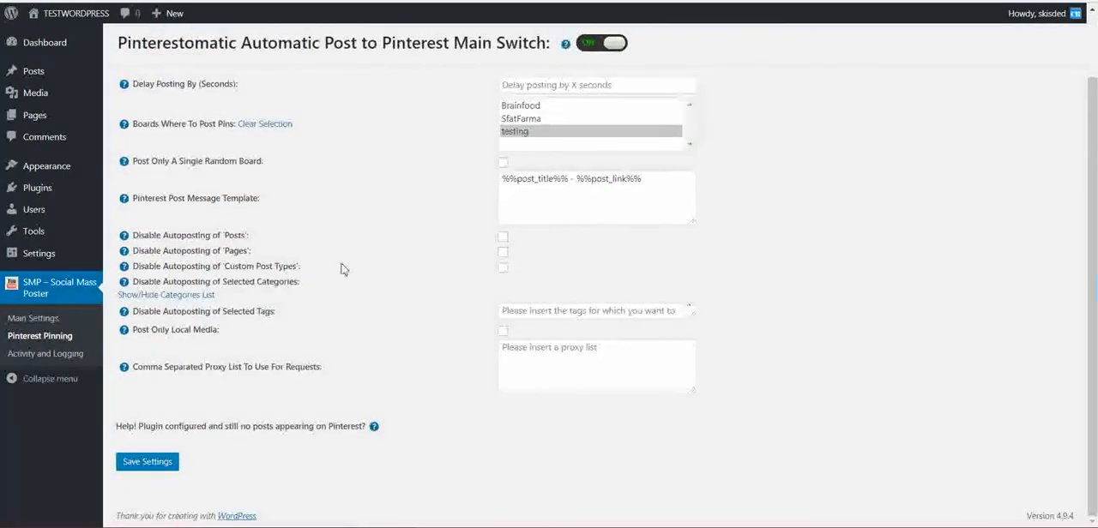
{"action": "double_click", "coordinate": [239, 235]}
{"action": "double_click", "coordinate": [240, 251]}
{"action": "left_click_drag", "start_coordinate": [226, 268], "coordinate": [302, 272]}
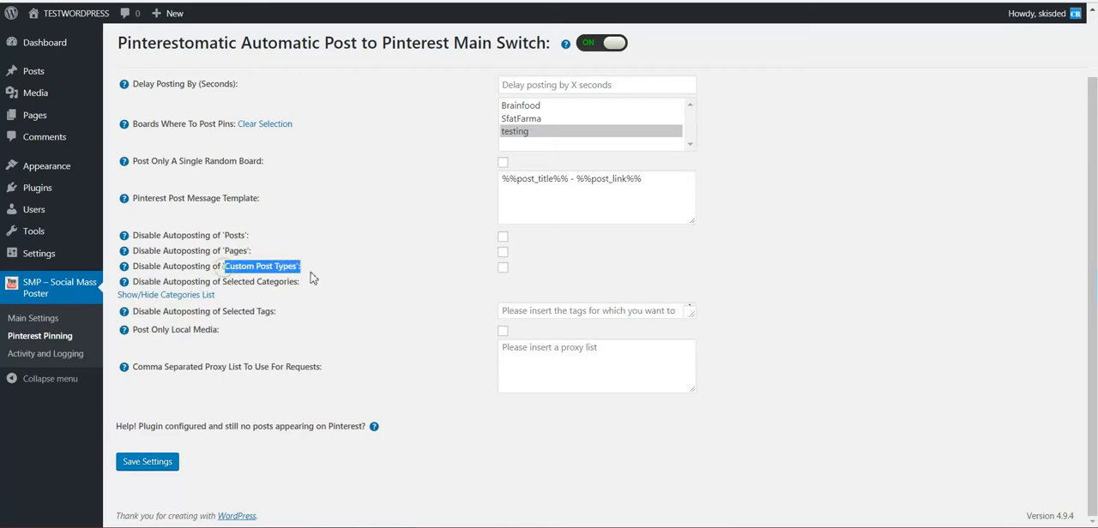
{"action": "left_click_drag", "start_coordinate": [212, 283], "coordinate": [200, 282]}
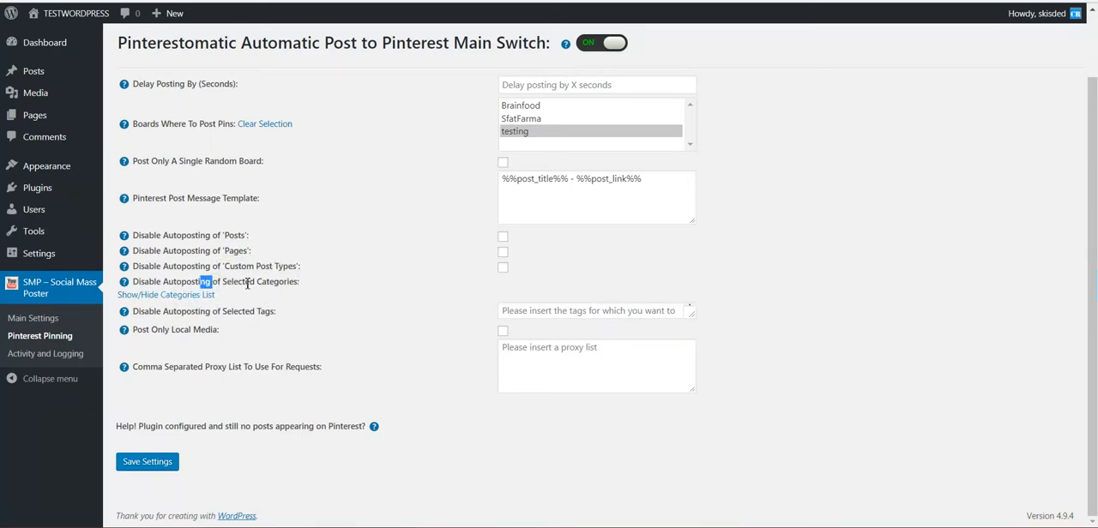
{"action": "left_click_drag", "start_coordinate": [157, 315], "coordinate": [261, 314]}
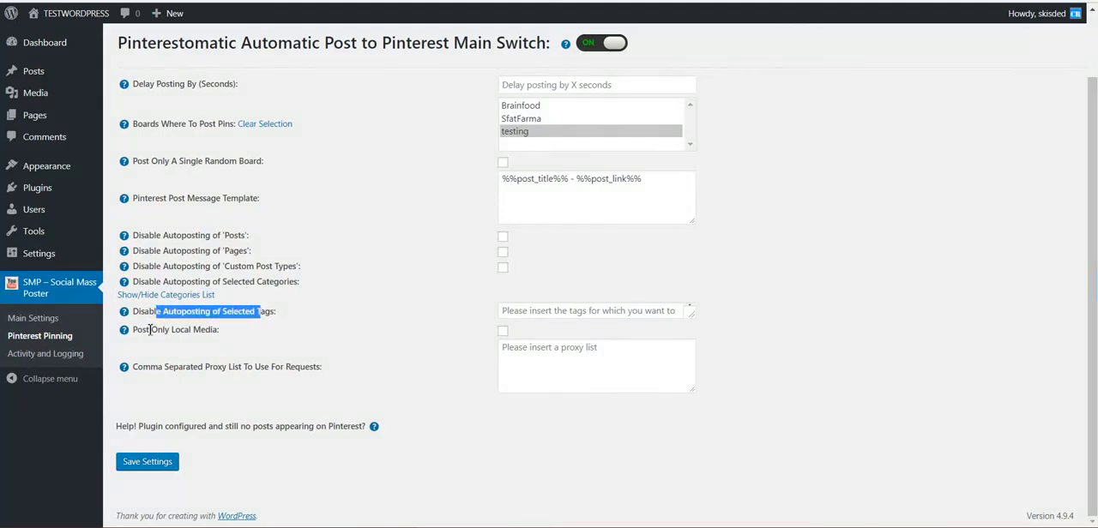
{"action": "left_click_drag", "start_coordinate": [153, 330], "coordinate": [214, 331]}
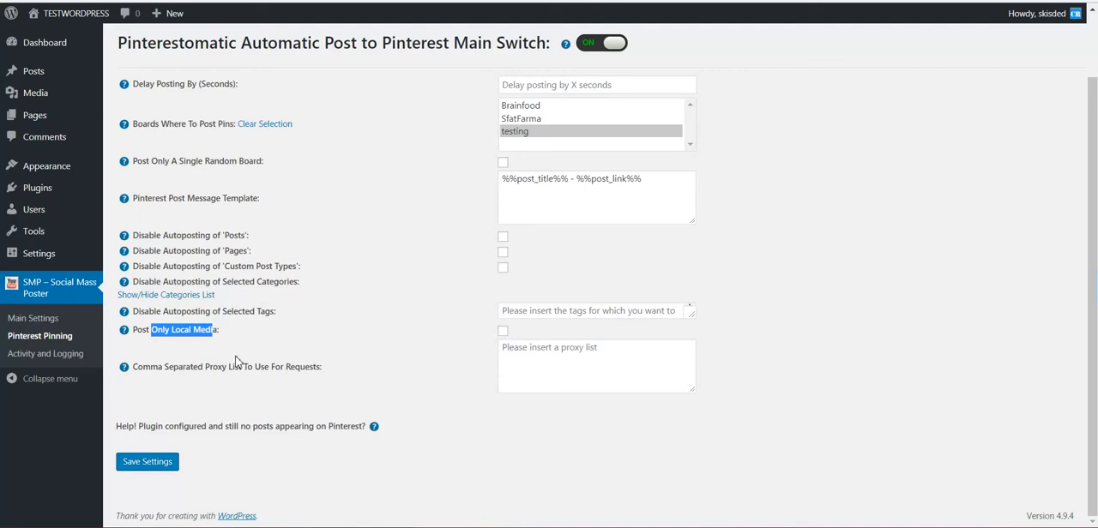
{"action": "left_click_drag", "start_coordinate": [168, 369], "coordinate": [323, 367]}
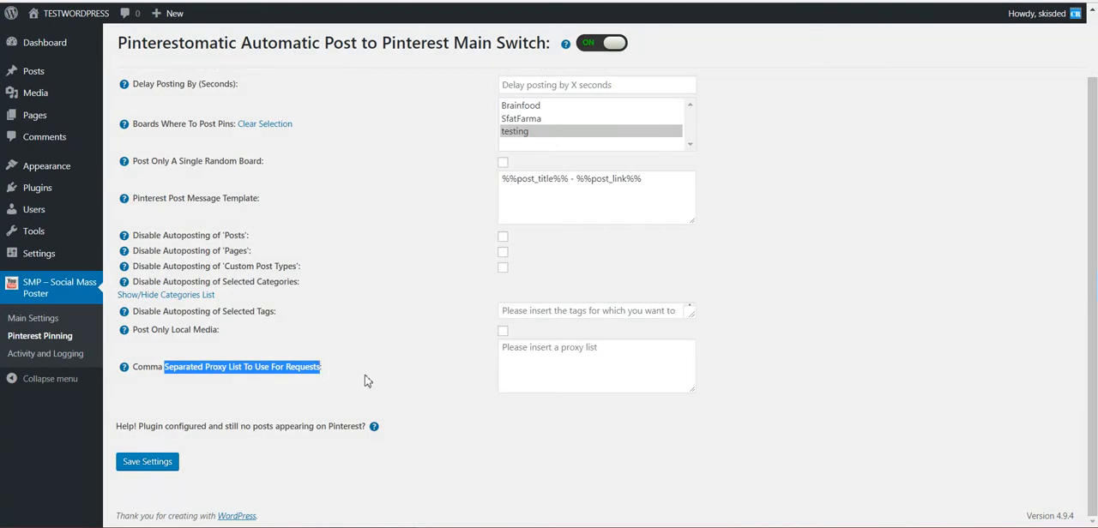
{"action": "left_click", "coordinate": [537, 346]}
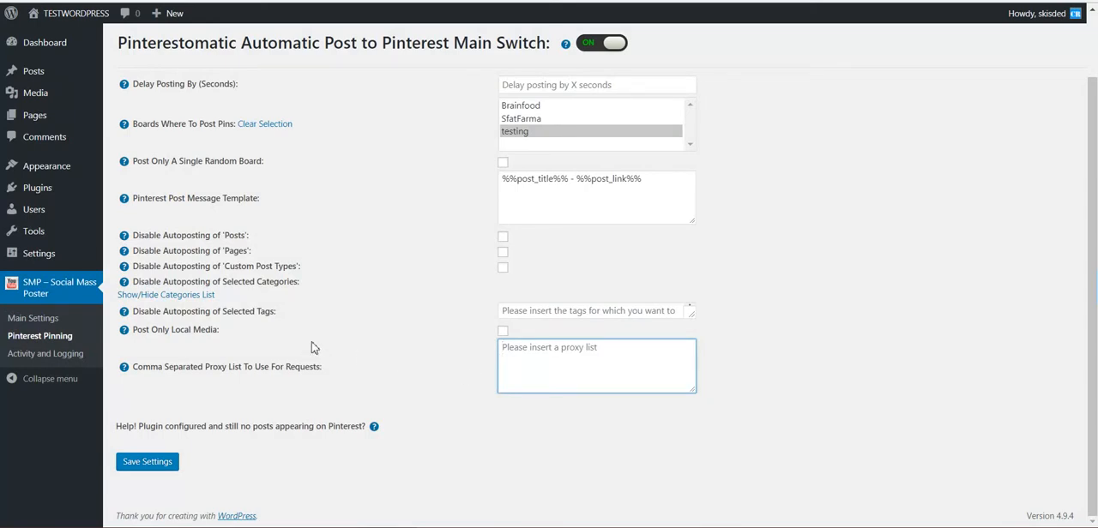
- Save the Pinterest Pinning settings, and save the plugin's Main Settings with Generate New Posts Upon Save enabled to generate a post
{"action": "left_click", "coordinate": [168, 463]}
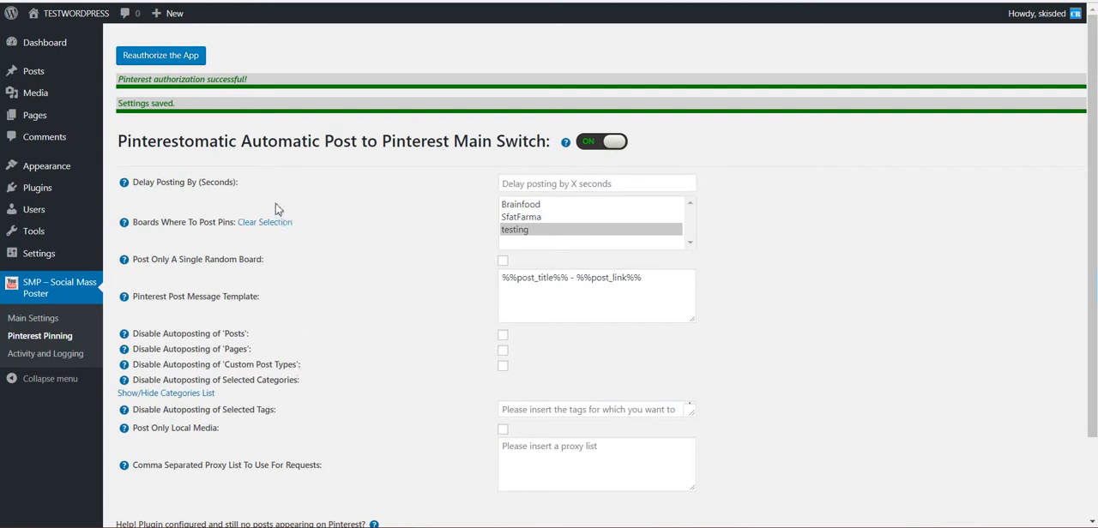
{"action": "left_click", "coordinate": [31, 318]}
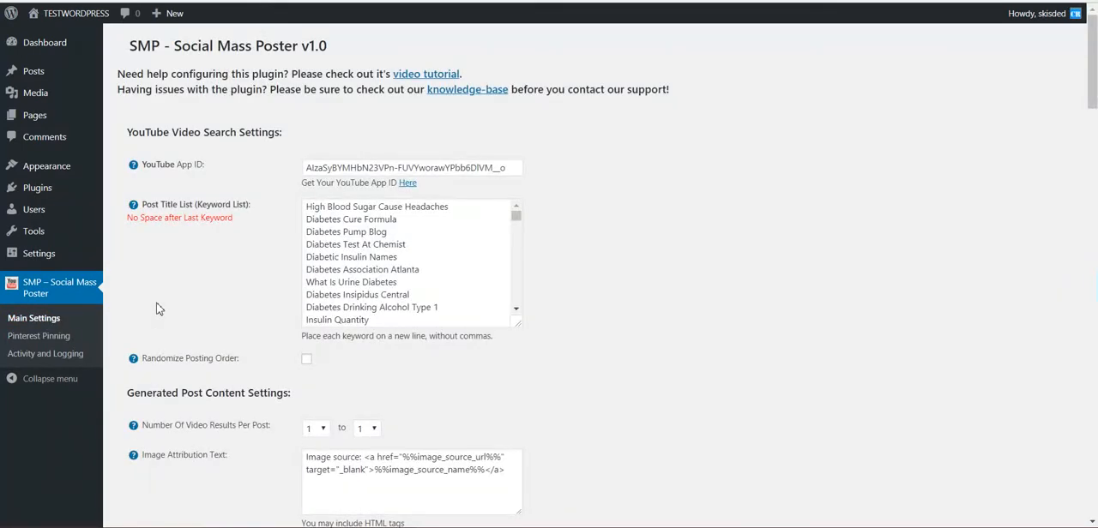
{"action": "scroll", "coordinate": [157, 309], "scroll_direction": "down", "scroll_amount": 20}
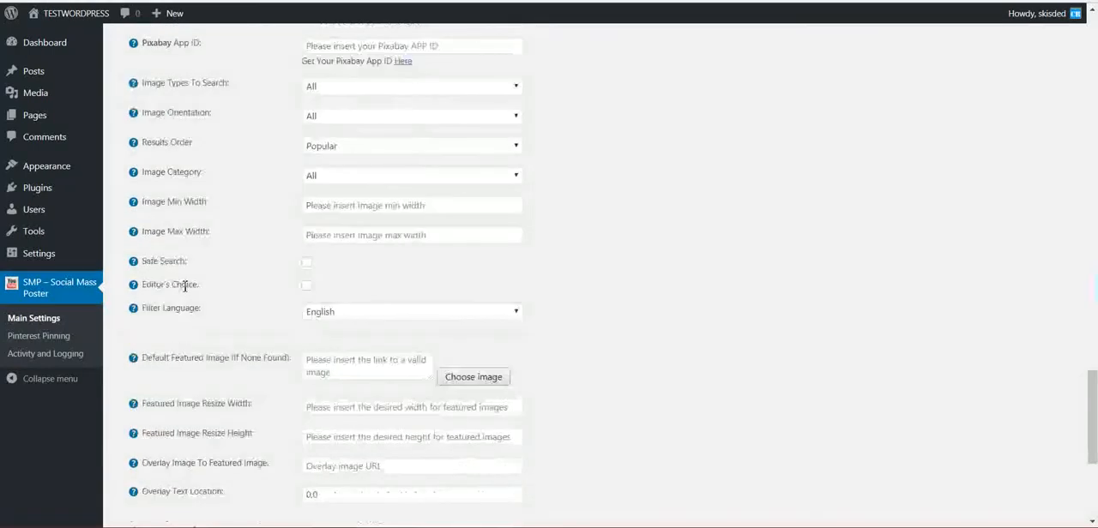
{"action": "scroll", "coordinate": [184, 287], "scroll_direction": "down", "scroll_amount": 4}
{"action": "left_click", "coordinate": [145, 420]}
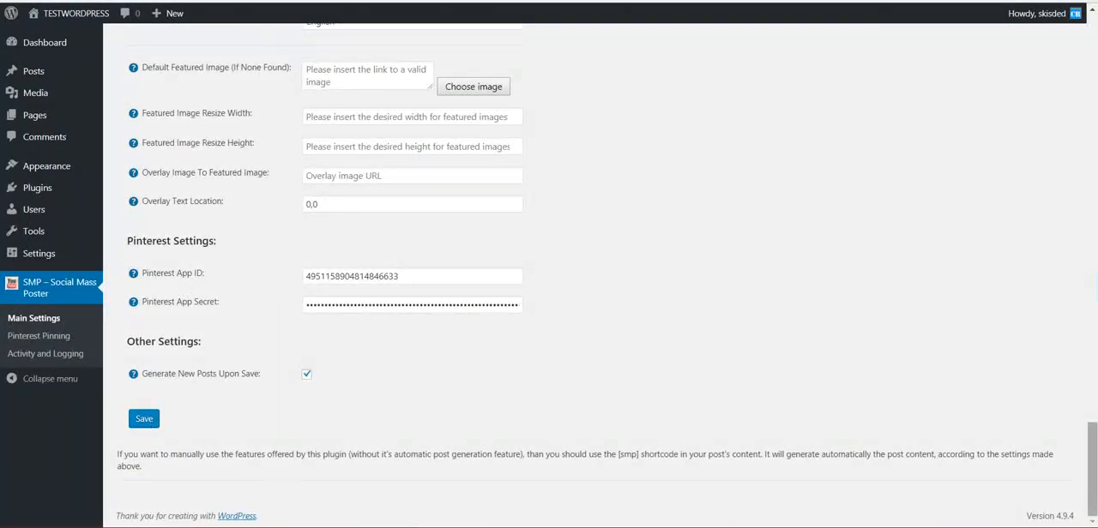
{"action": "mouse_move", "coordinate": [1093, 461]}
{"action": "left_mouse_down"}
{"action": "mouse_move", "coordinate": [1092, 148]}
{"action": "mouse_move", "coordinate": [1093, 467]}
{"action": "left_mouse_up"}
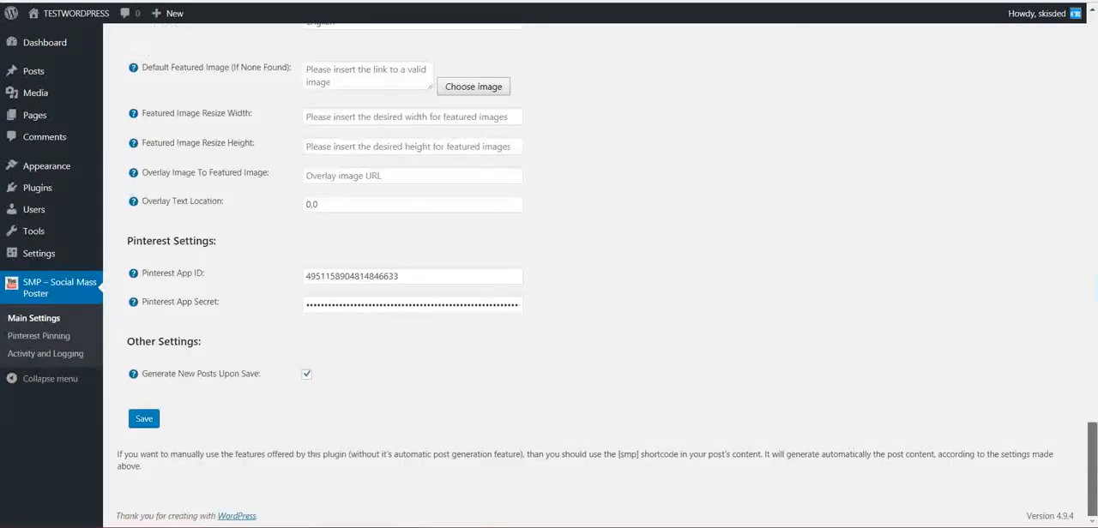
{"action": "left_click", "coordinate": [136, 424]}
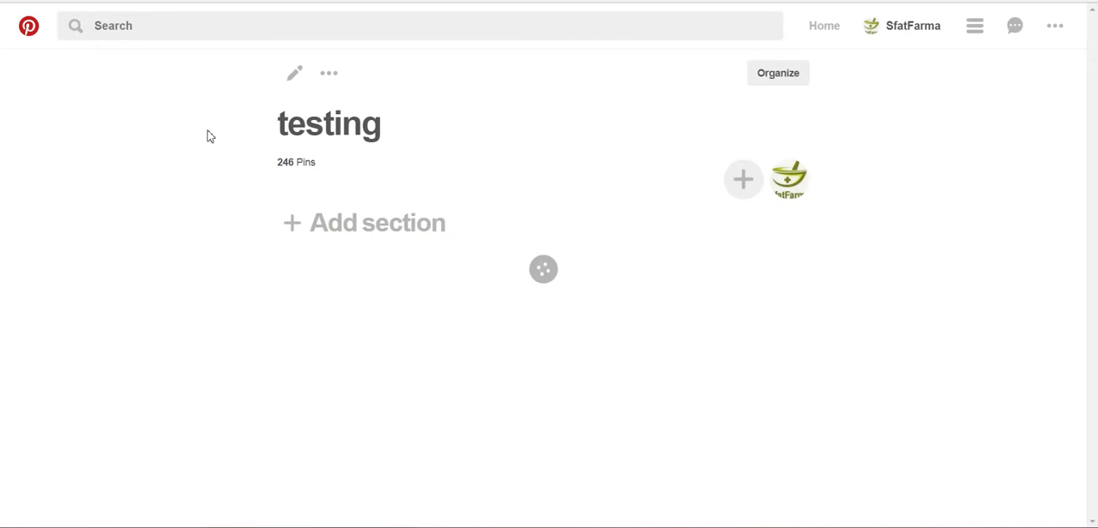
- Switch to Pinterest and look through the pins on the testing board
{"action": "scroll", "coordinate": [313, 371], "scroll_direction": "down", "scroll_amount": 2}
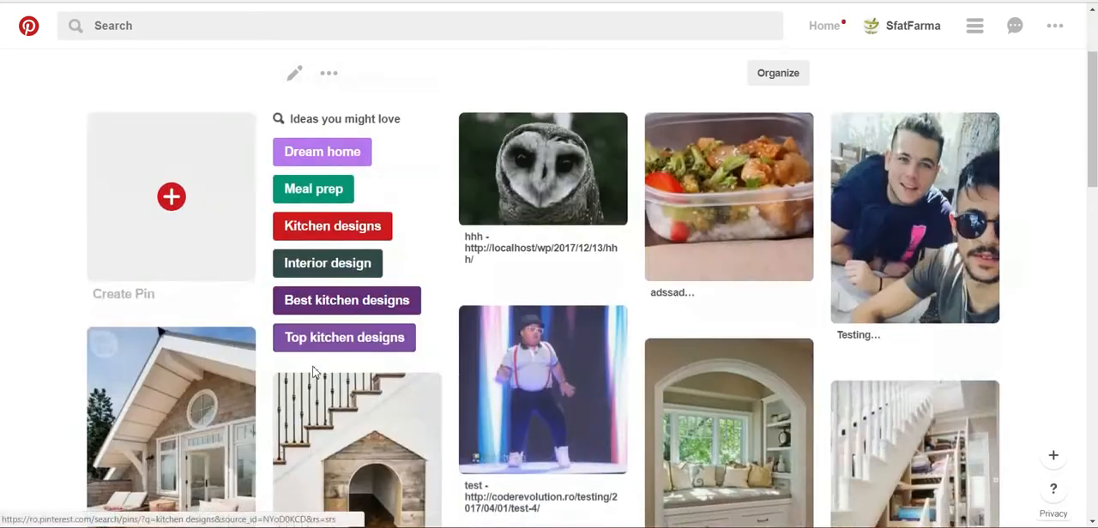
{"action": "scroll", "coordinate": [313, 372], "scroll_direction": "down", "scroll_amount": 2}
{"action": "scroll", "coordinate": [431, 311], "scroll_direction": "up", "scroll_amount": 3}
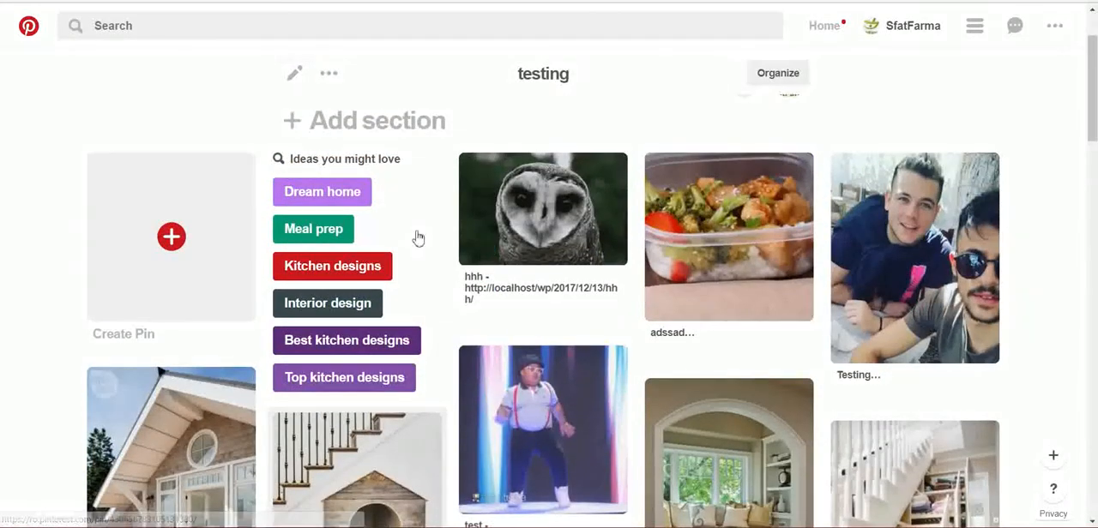
{"action": "scroll", "coordinate": [417, 238], "scroll_direction": "up", "scroll_amount": 1}
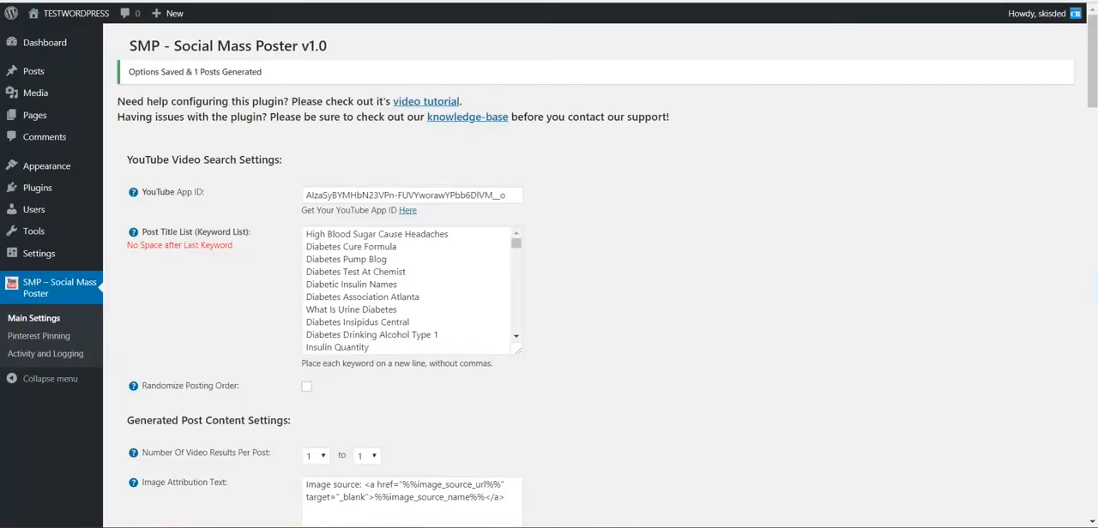
- Open the TESTWORDPRESS site in a new browser tab and examine the generated Diabetes post with its image and video
{"action": "mouse_move", "coordinate": [56, 13]}
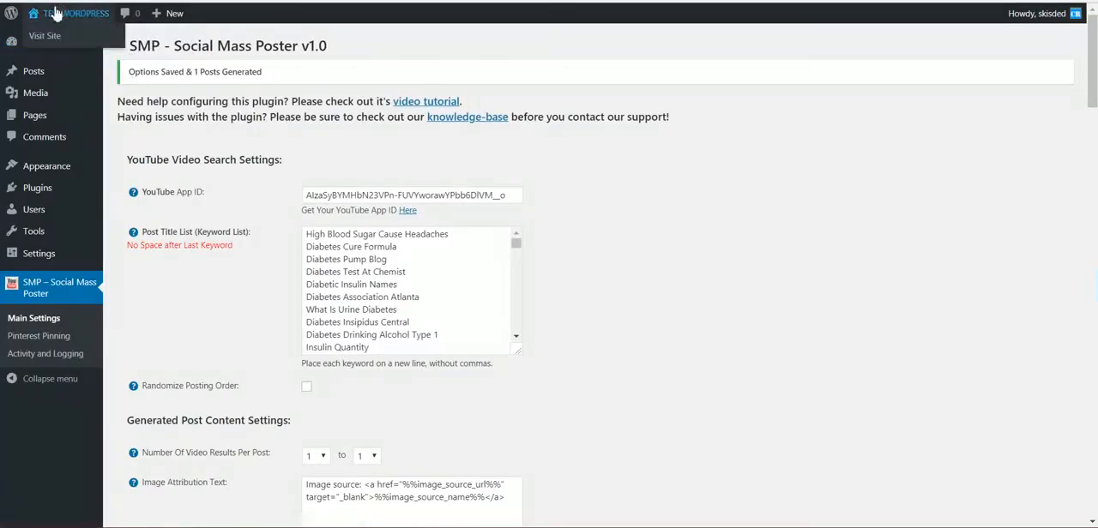
{"action": "right_click", "coordinate": [57, 40]}
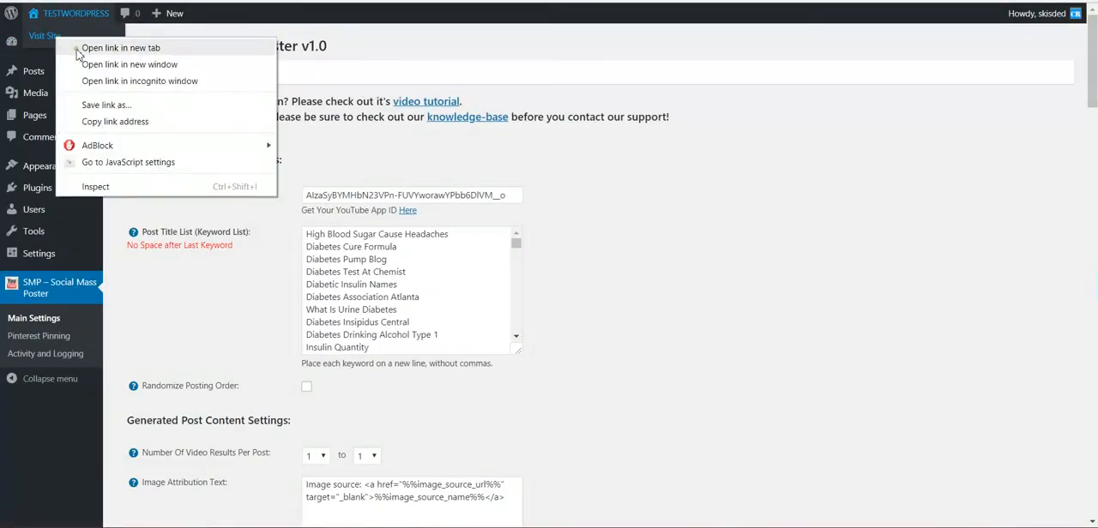
{"action": "left_click", "coordinate": [78, 50]}
{"action": "left_click", "coordinate": [200, 2]}
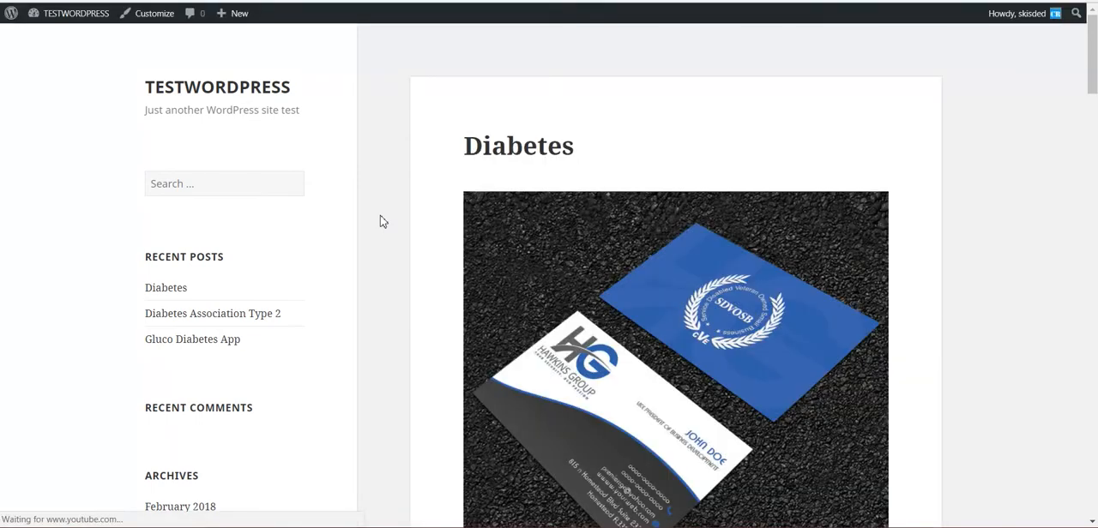
{"action": "scroll", "coordinate": [382, 221], "scroll_direction": "down", "scroll_amount": 4}
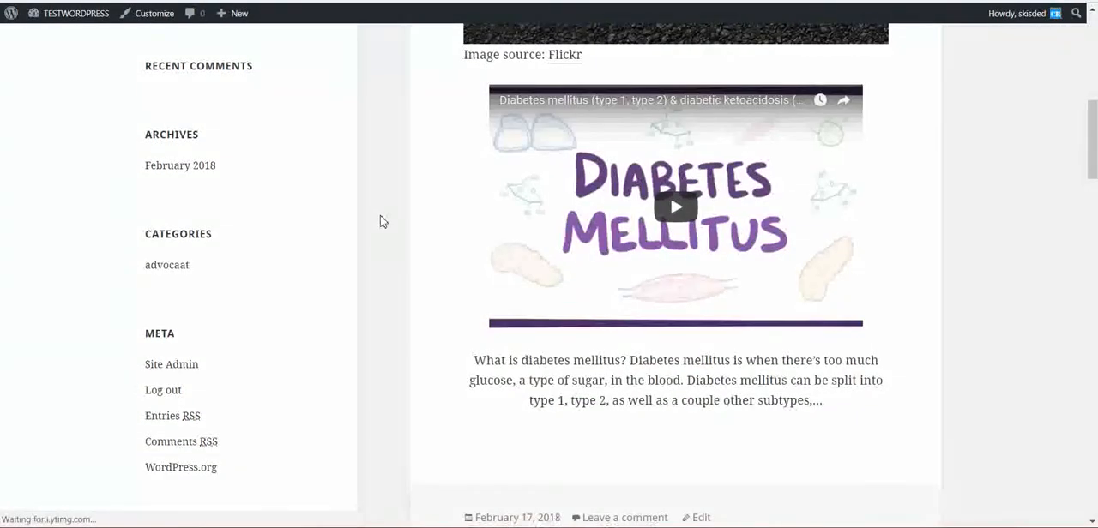
{"action": "scroll", "coordinate": [383, 221], "scroll_direction": "up", "scroll_amount": 6}
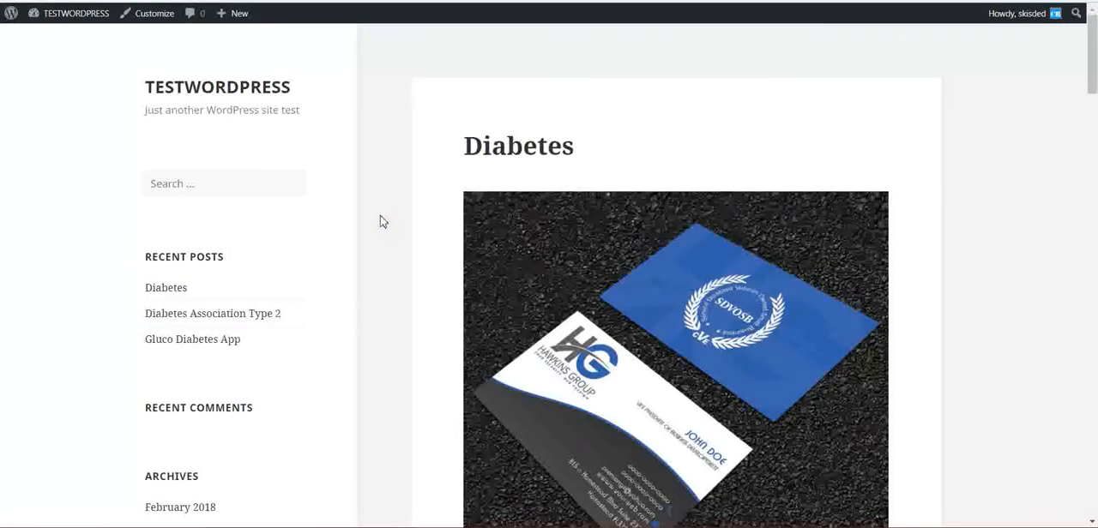
- Open the Diabetes post on its own page, look through its image, video and text, and return to the site's front page
{"action": "scroll", "coordinate": [389, 222], "scroll_direction": "down", "scroll_amount": 4}
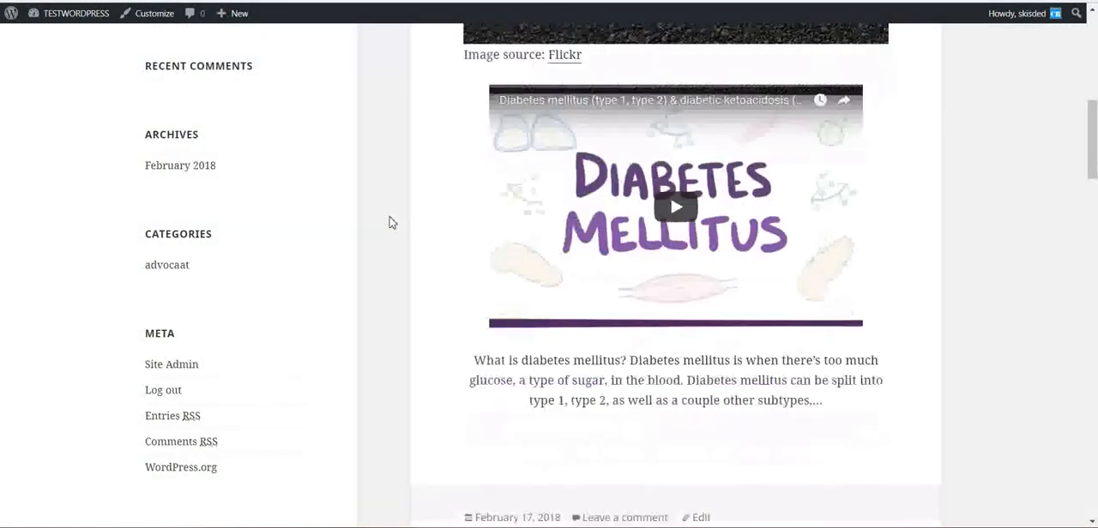
{"action": "scroll", "coordinate": [387, 220], "scroll_direction": "up", "scroll_amount": 10}
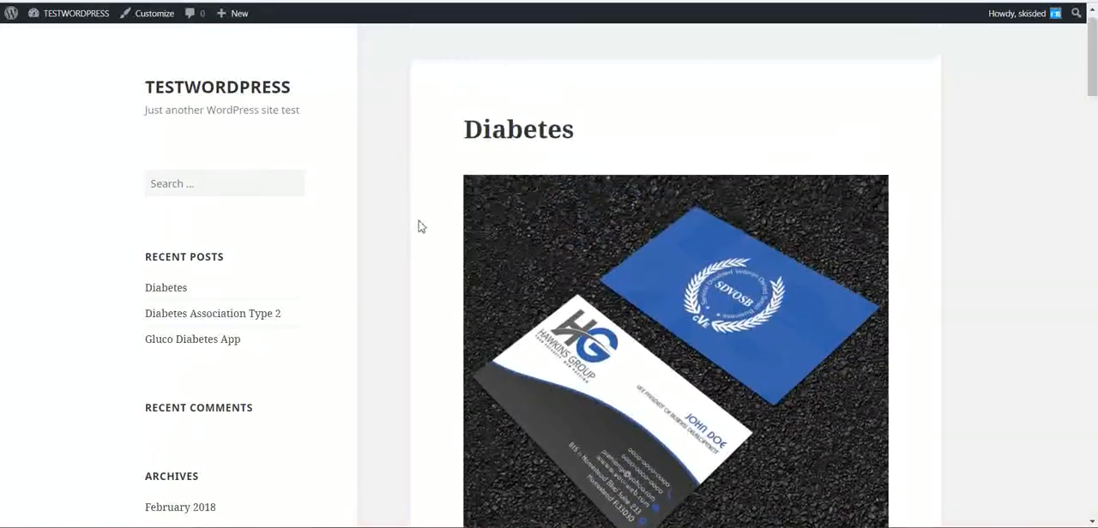
{"action": "left_click", "coordinate": [544, 150]}
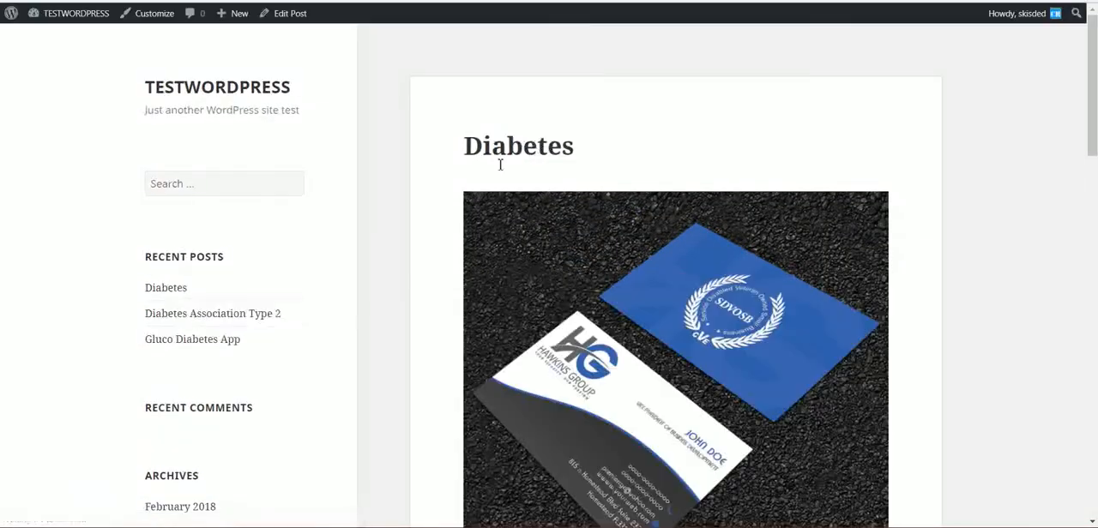
{"action": "scroll", "coordinate": [491, 180], "scroll_direction": "down", "scroll_amount": 3}
{"action": "scroll", "coordinate": [464, 180], "scroll_direction": "down", "scroll_amount": 8}
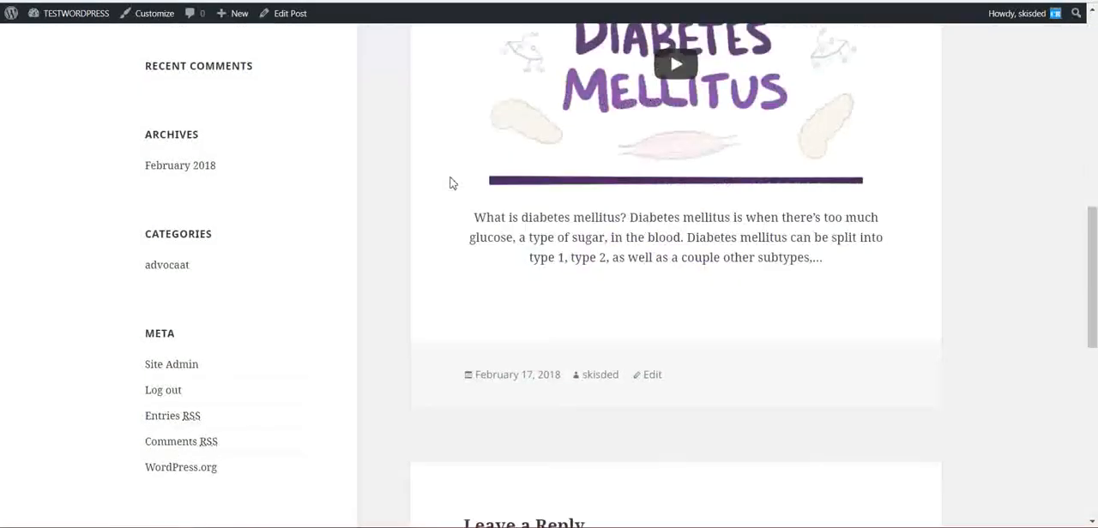
{"action": "scroll", "coordinate": [446, 183], "scroll_direction": "up", "scroll_amount": 10}
{"action": "key", "text": "alt+Left"}
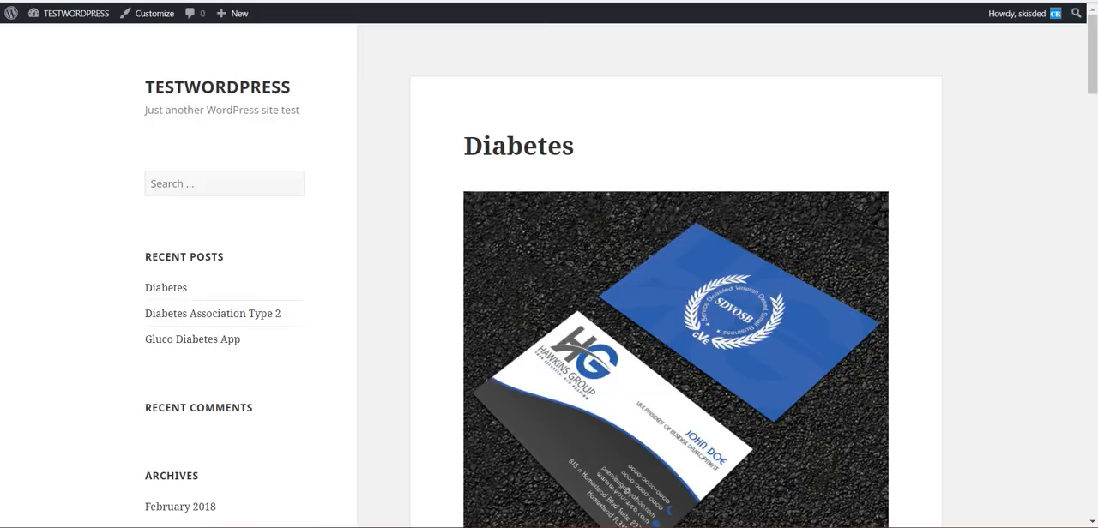
- Switch to the Pinterest testing board and compare its Diabetes pin with the image and content of the WordPress post
{"action": "key", "text": "ctrl+Tab"}
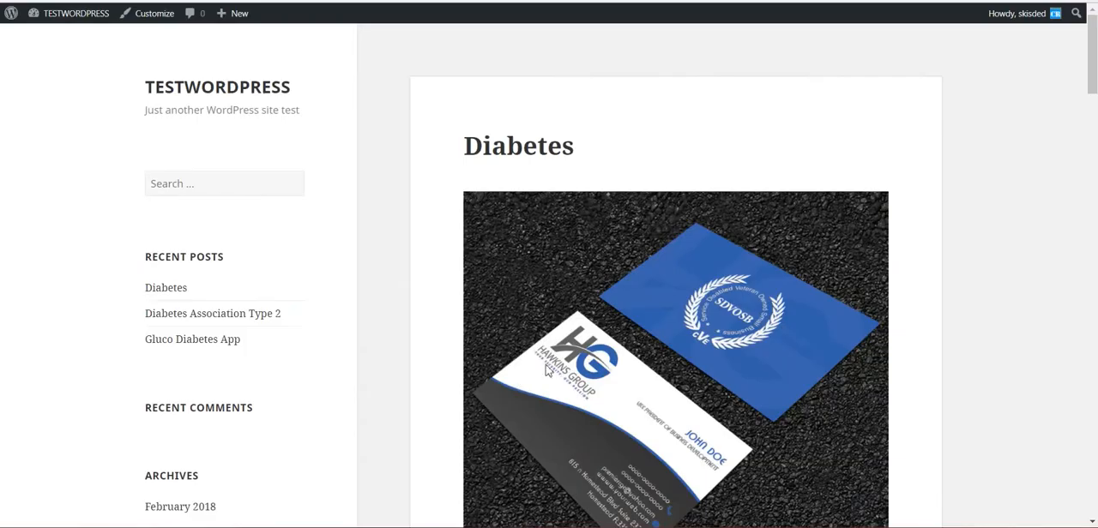
{"action": "scroll", "coordinate": [542, 83], "scroll_direction": "down", "scroll_amount": 3}
{"action": "scroll", "coordinate": [554, 247], "scroll_direction": "down", "scroll_amount": 14}
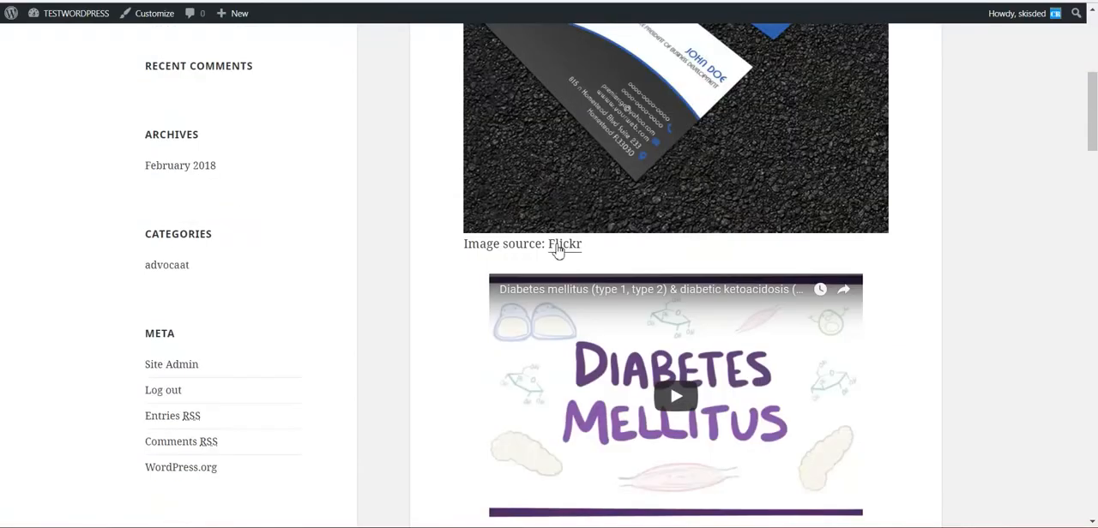
{"action": "scroll", "coordinate": [557, 247], "scroll_direction": "up", "scroll_amount": 4}
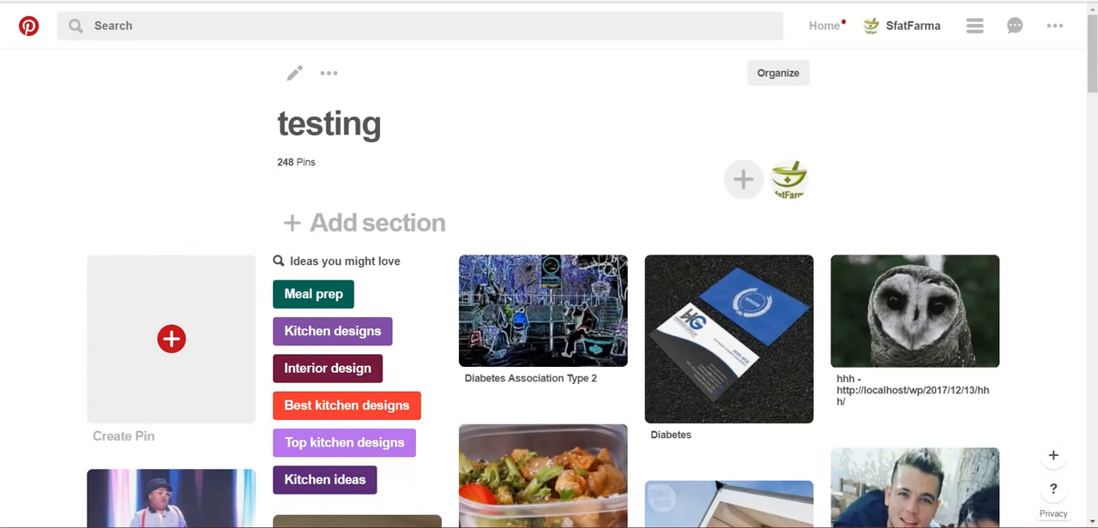
{"action": "scroll", "coordinate": [205, 173], "scroll_direction": "down", "scroll_amount": 1}
{"action": "scroll", "coordinate": [206, 117], "scroll_direction": "up", "scroll_amount": 1}
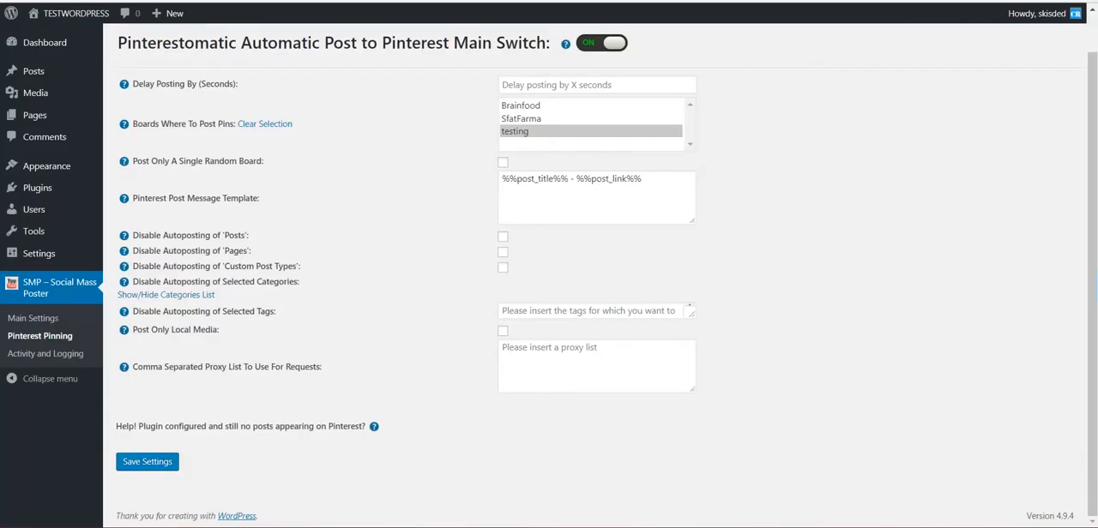
{"action": "scroll", "coordinate": [314, 297], "scroll_direction": "up", "scroll_amount": 1}
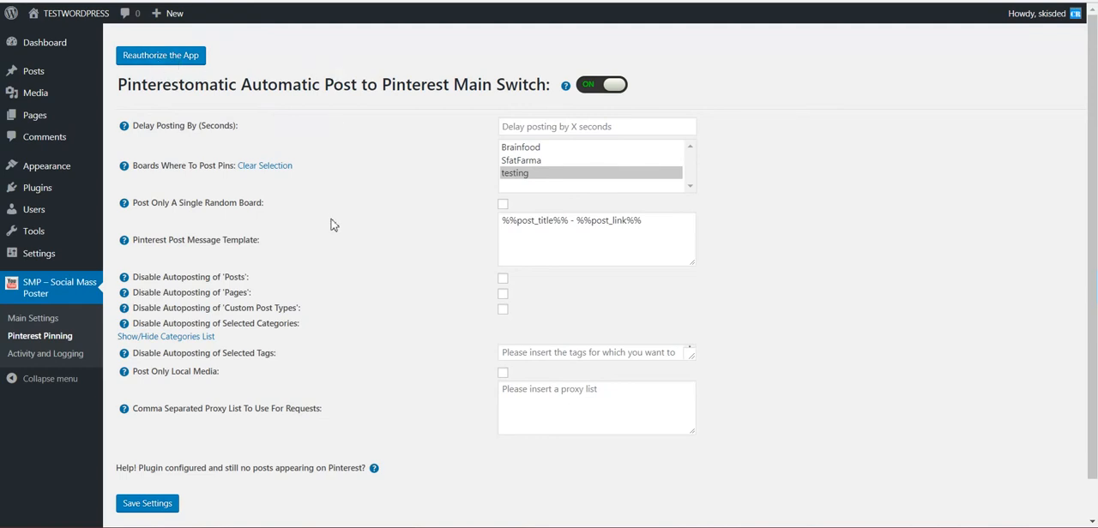
{"action": "double_click", "coordinate": [228, 295]}
{"action": "left_click_drag", "start_coordinate": [230, 312], "coordinate": [294, 310]}
{"action": "left_click", "coordinate": [349, 360]}
{"action": "left_click", "coordinate": [330, 527]}
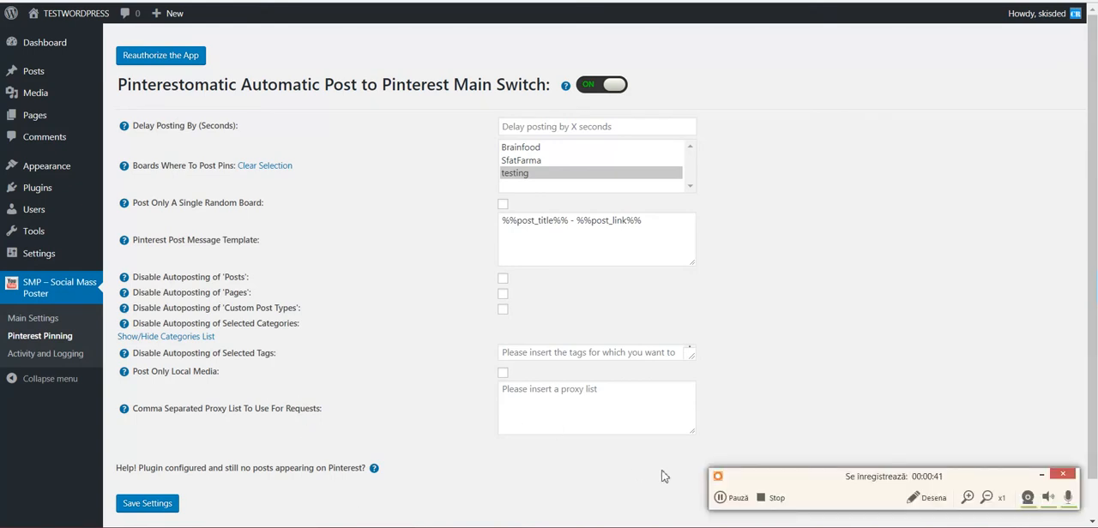